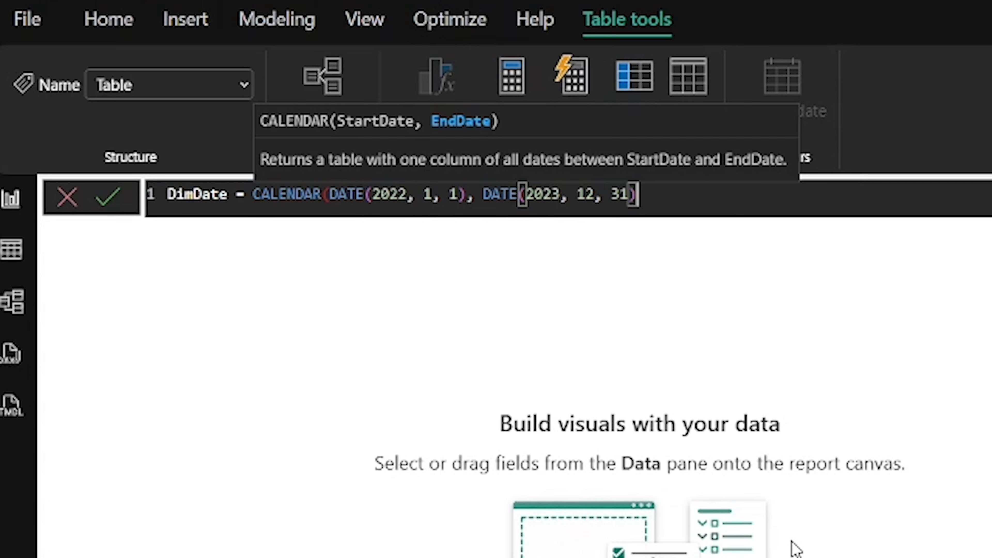
Commit the DimDate table formula CALENDAR(DATE(2022, 1, 1), DATE(2023, 12, 31)) and display the table's rows in Table view.
key("Return")
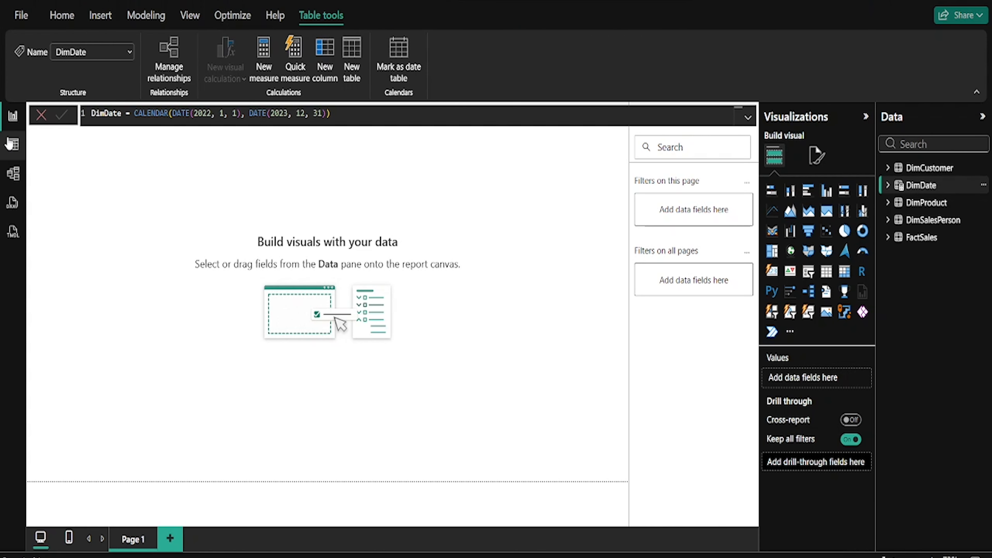
left_click(12, 254)
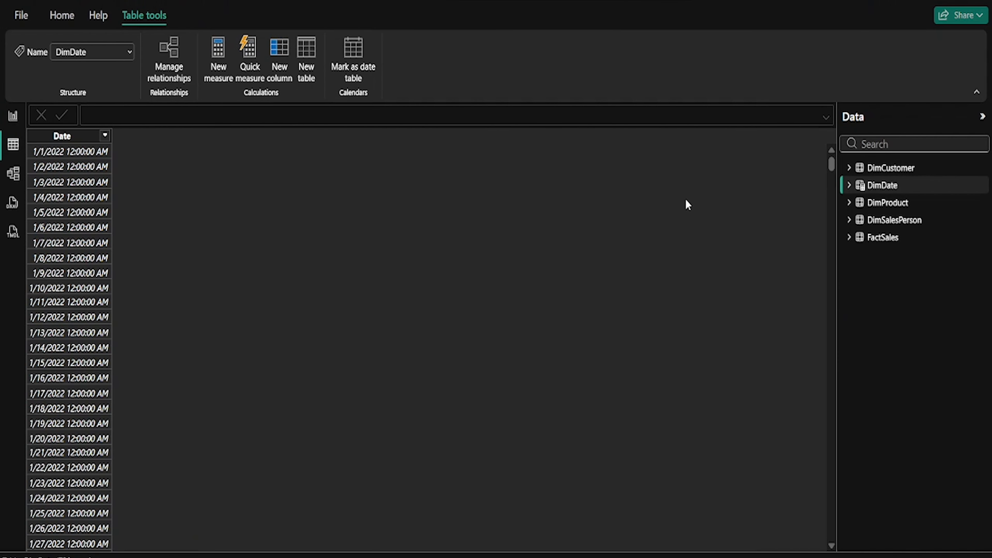
left_click(886, 190)
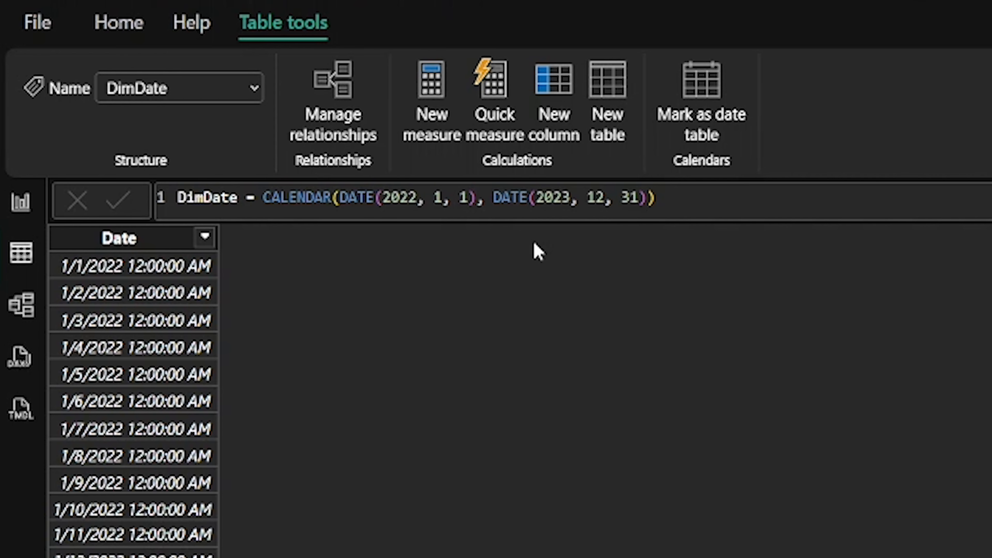
Add a calculated column to DimDate with the formula Year = YEAR(DimDate[Date]).
left_click(562, 133)
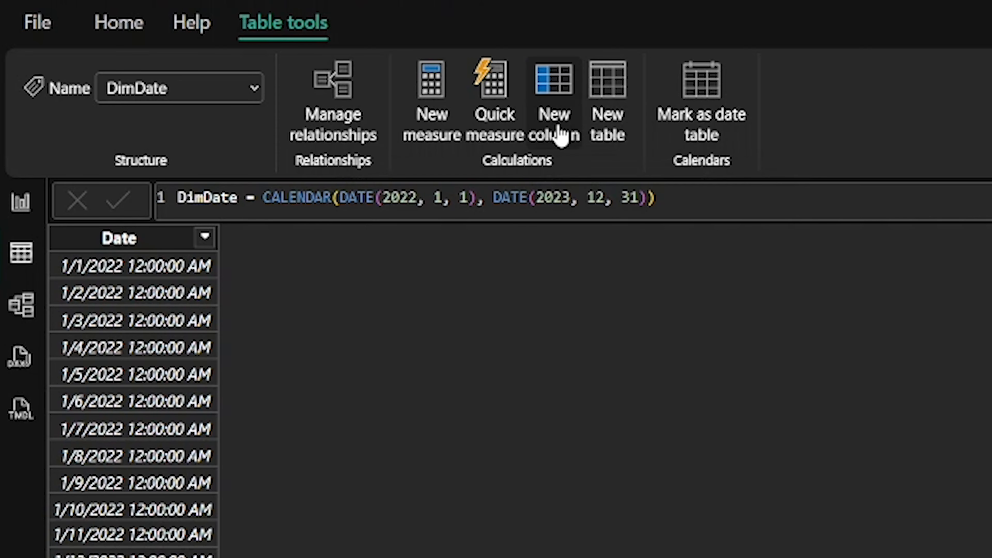
type("Y")
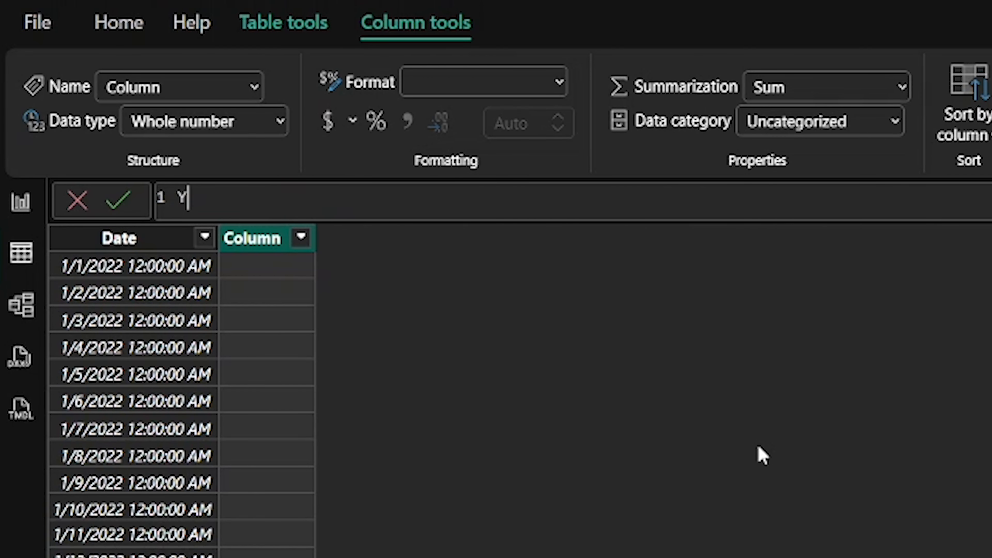
type("ear = ")
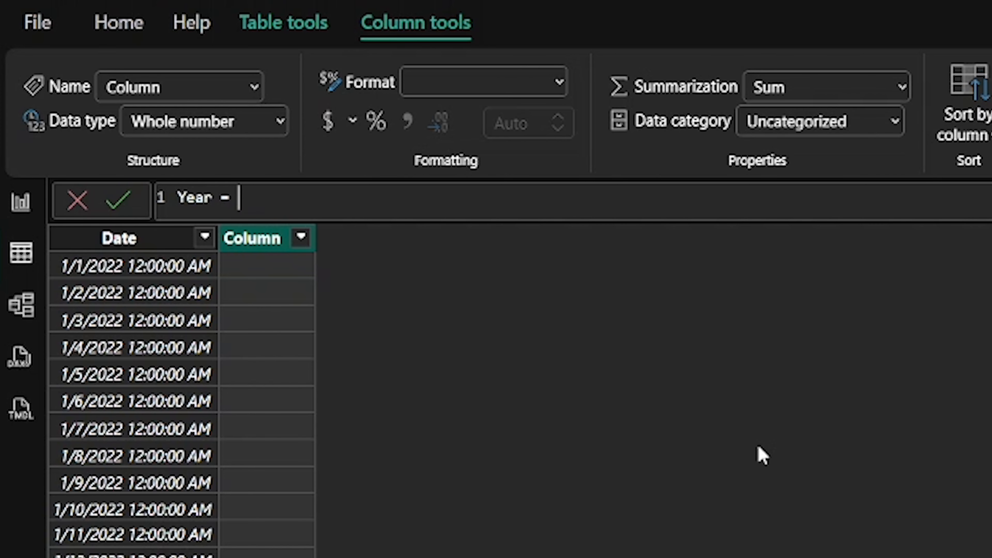
type("year")
key("Tab")
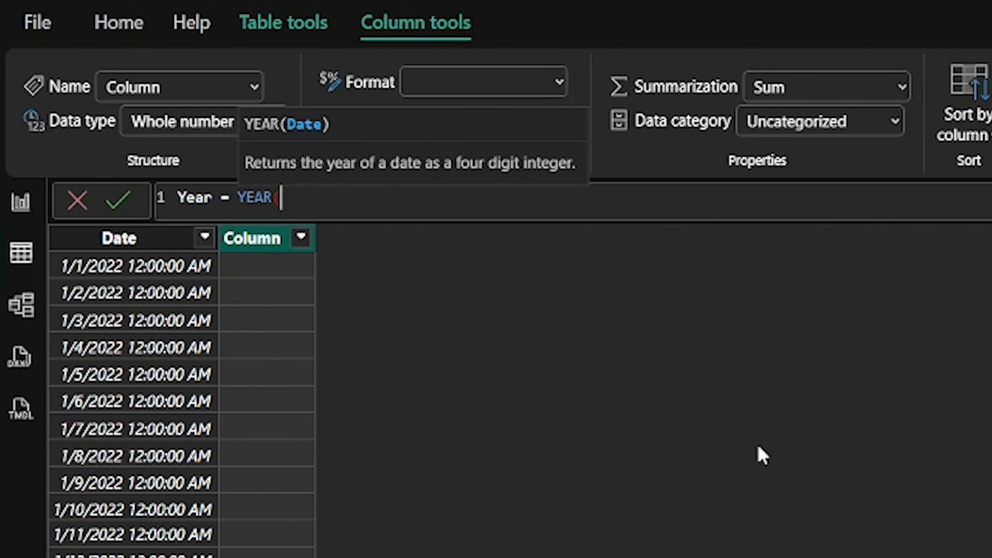
type("(dim")
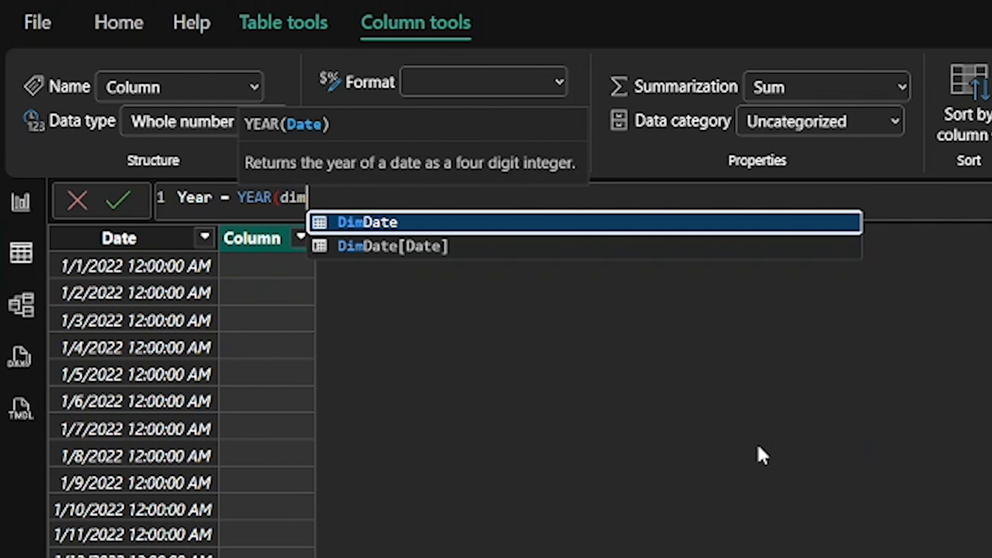
key("Down")
key("Tab")
type(")")
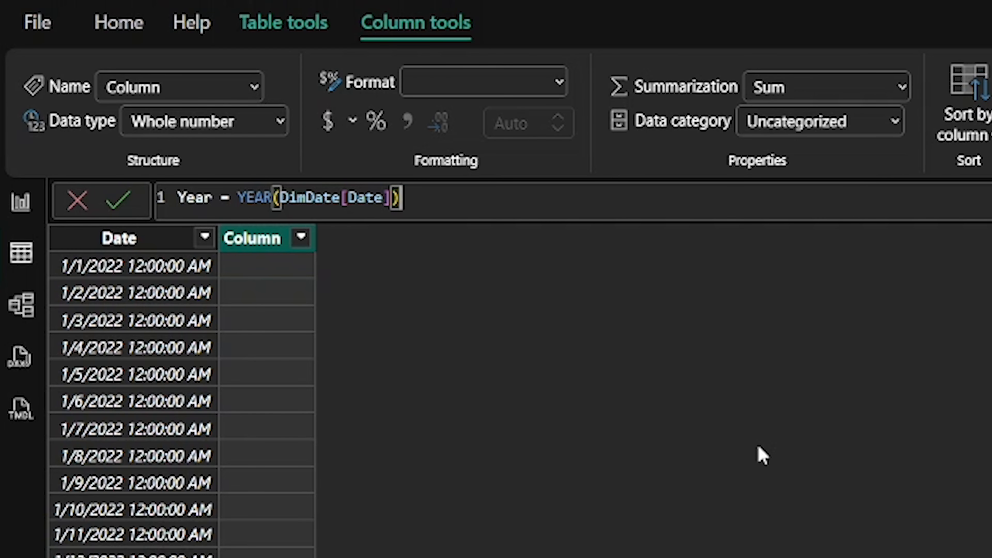
key("Return")
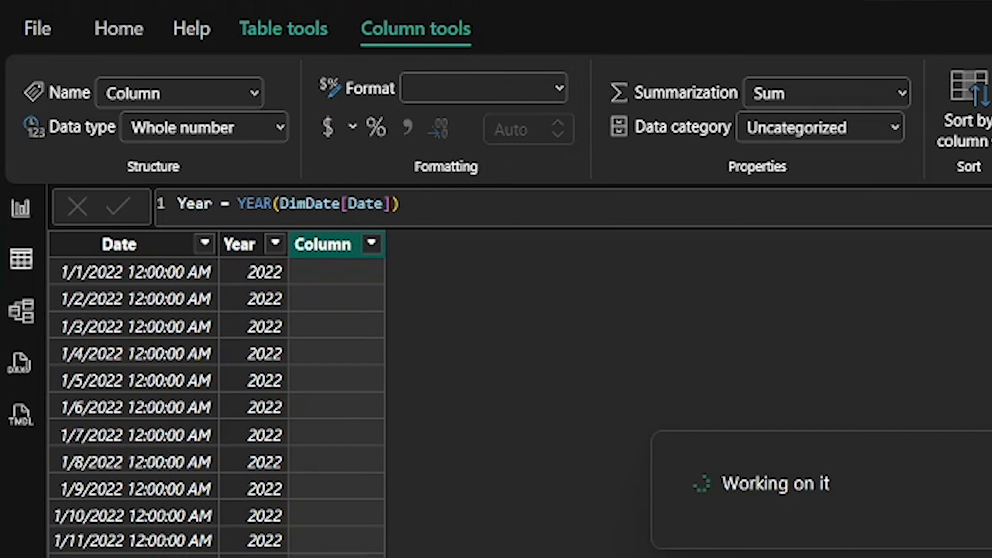
Define another new DimDate column with the formula Month = MONTH(DimDate[Date]).
type("Month = ")
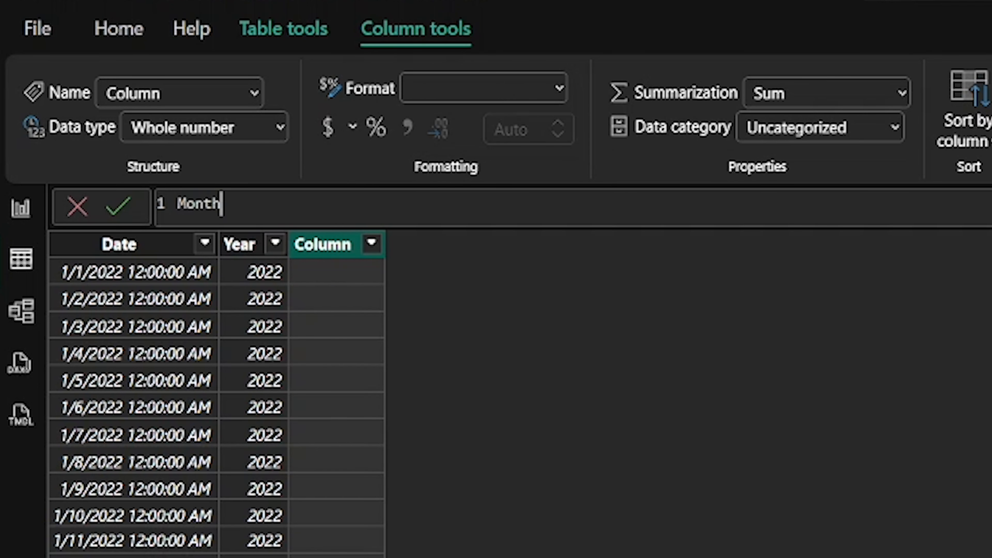
type("MONTH")
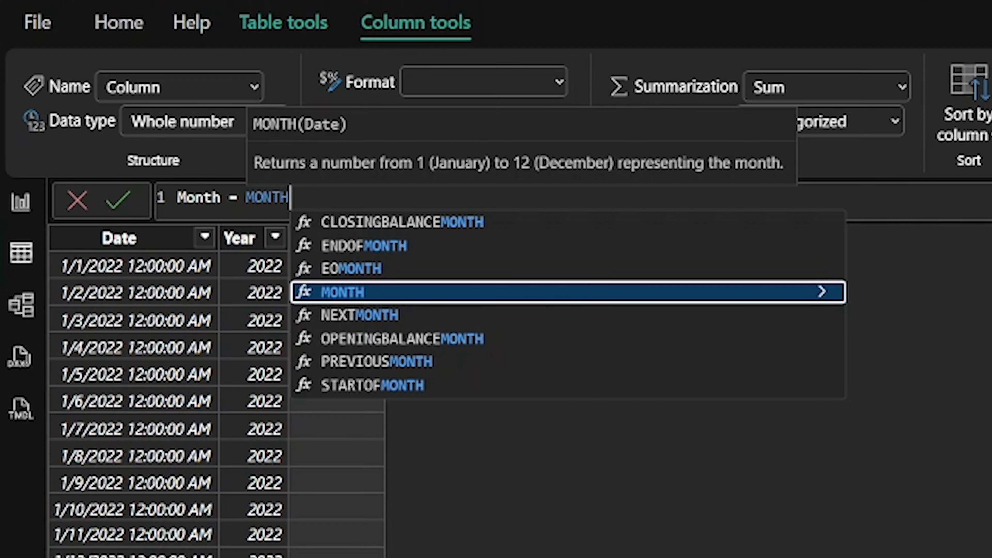
type("(dimDate[Date])")
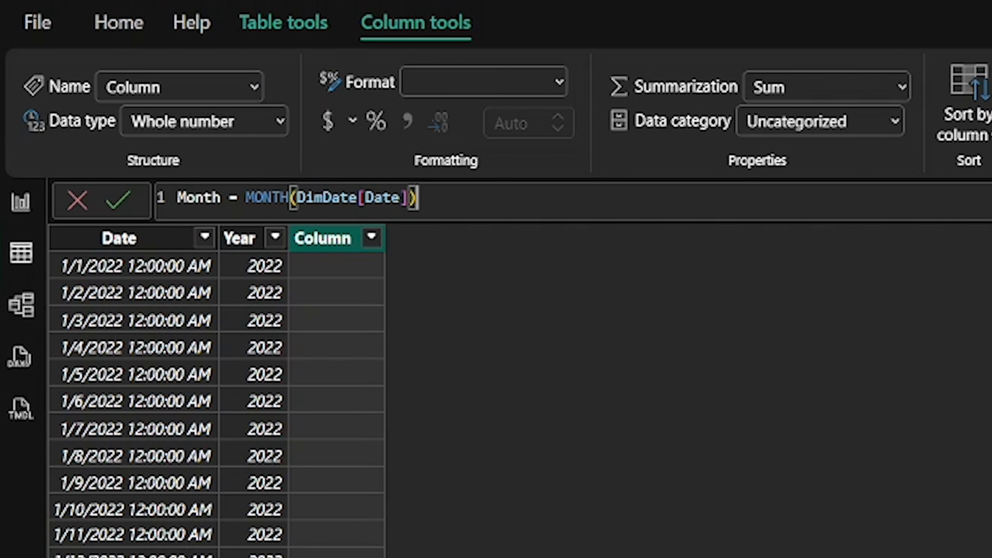
key("Return")
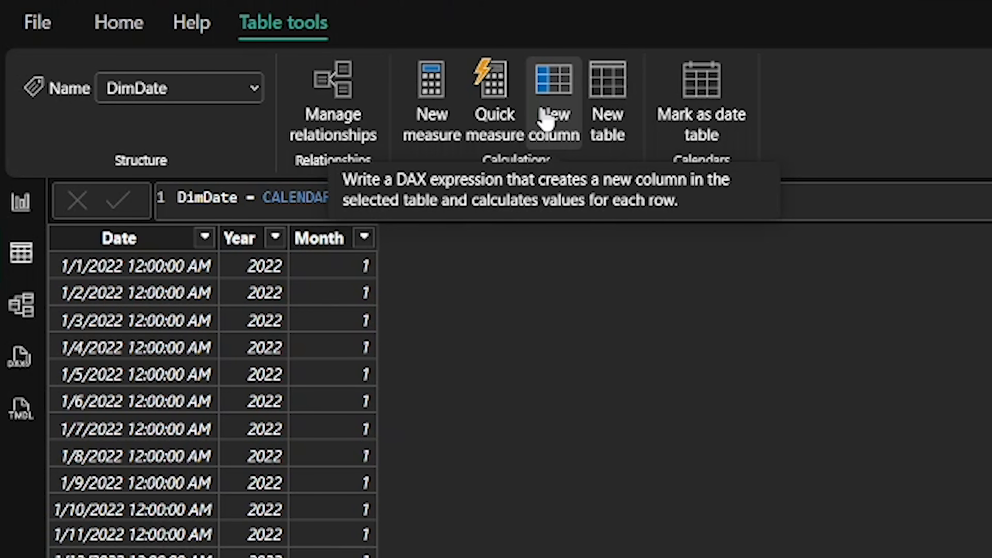
Add a calculated column to DimDate with the formula Month Name = FORMAT(DimDate[Date], "MMMM").
left_click(556, 128)
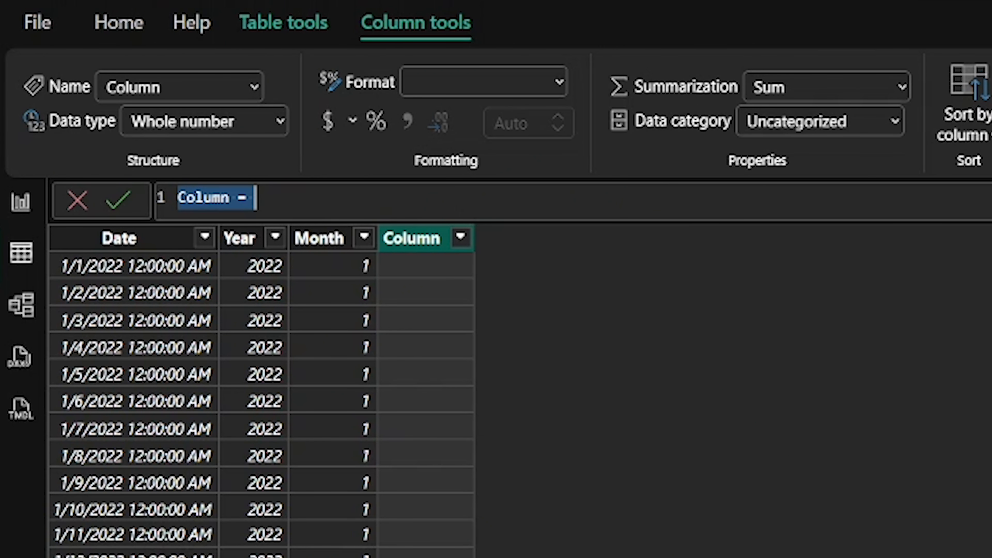
type("Month Name")
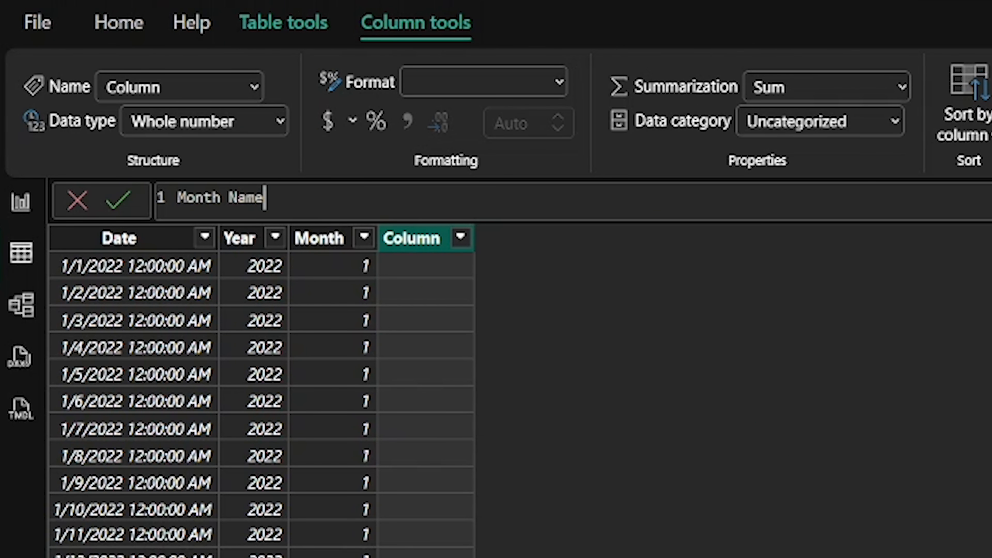
type(" = format(dim")
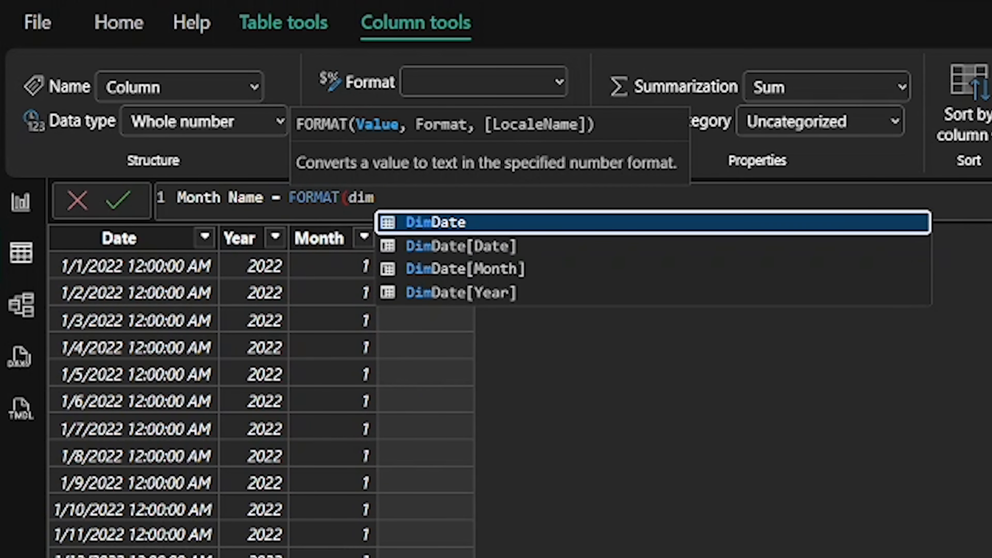
key("Down")
key("Tab")
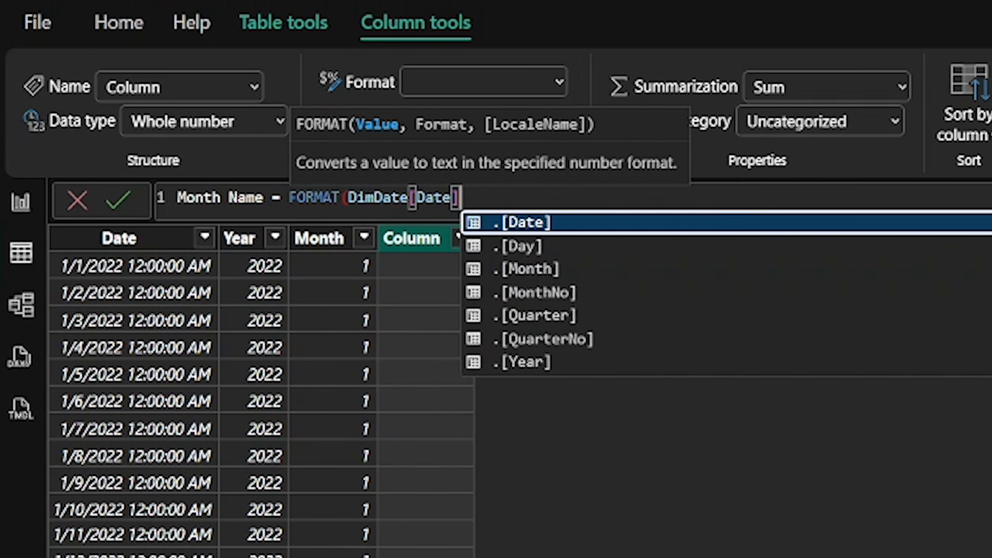
type(", ")
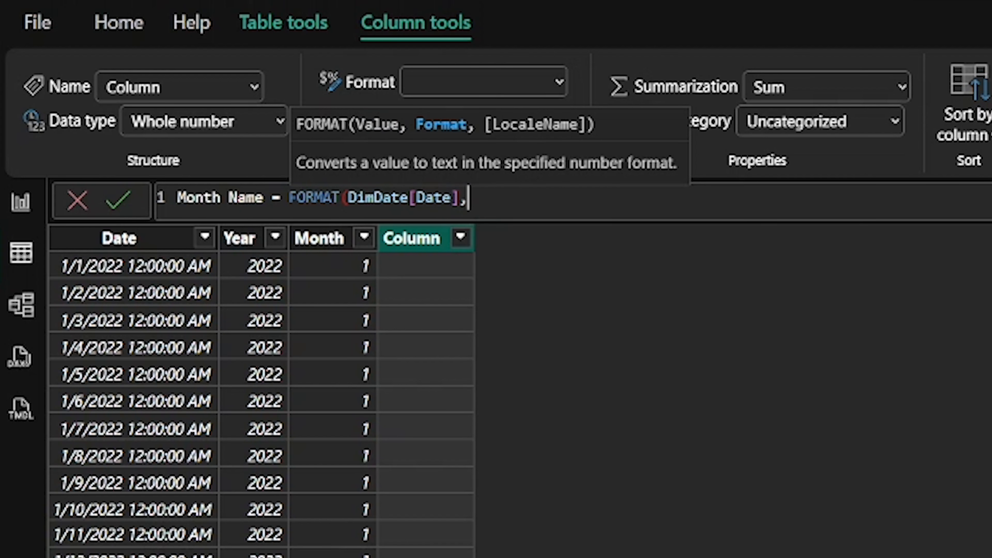
type("\"MMMM\"")
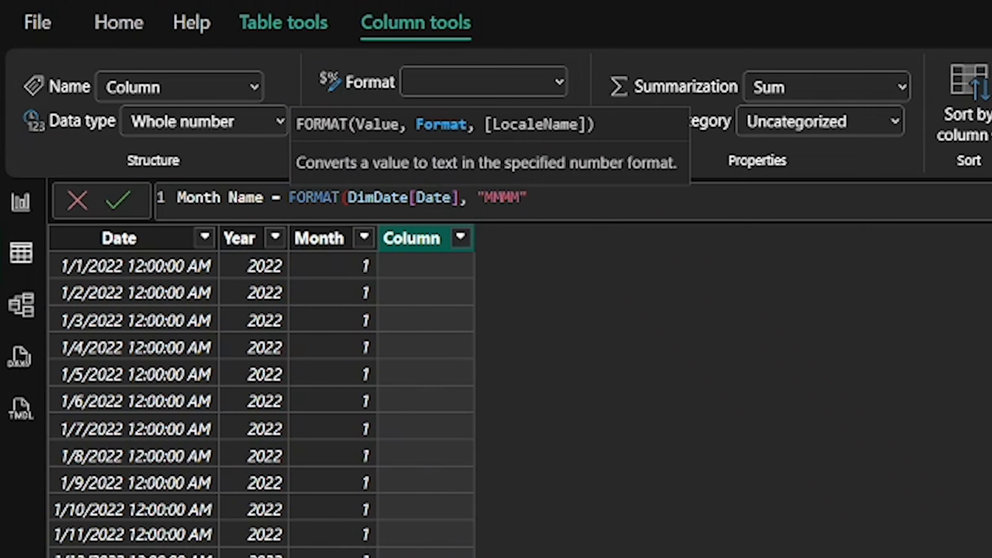
type(")")
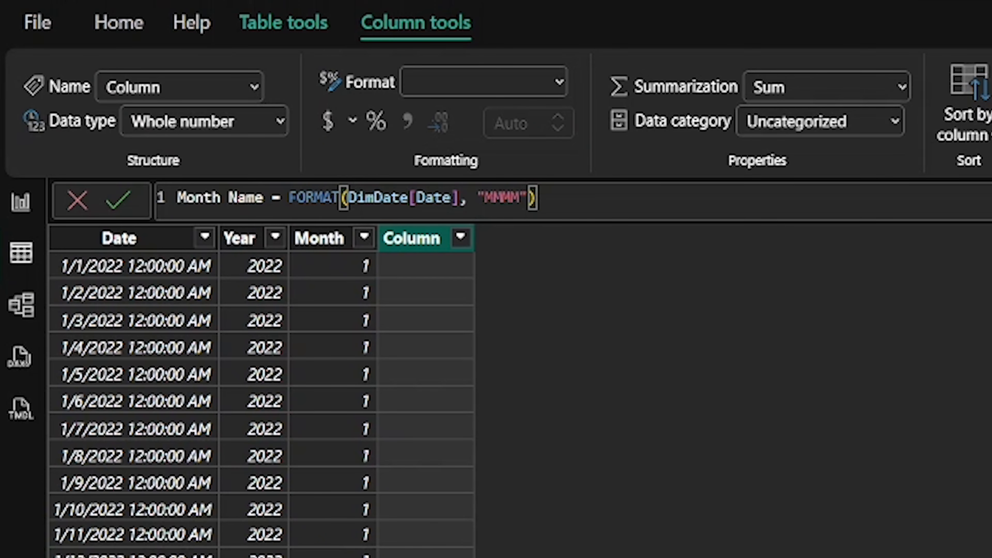
key("Return")
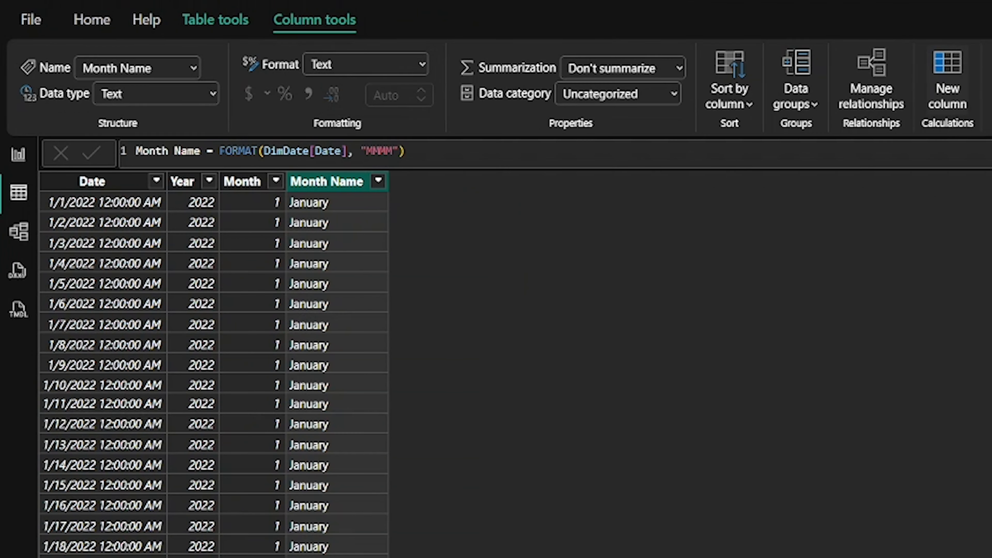
Add a calculated column named Quarter to DimDate using QUARTER(DimDate[Date]).
left_click(949, 72)
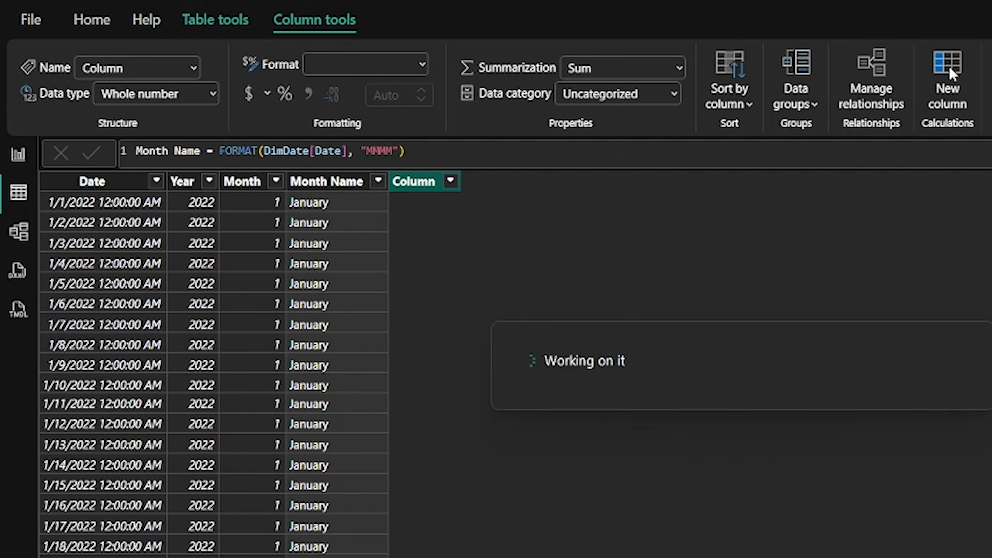
type("Quarter")
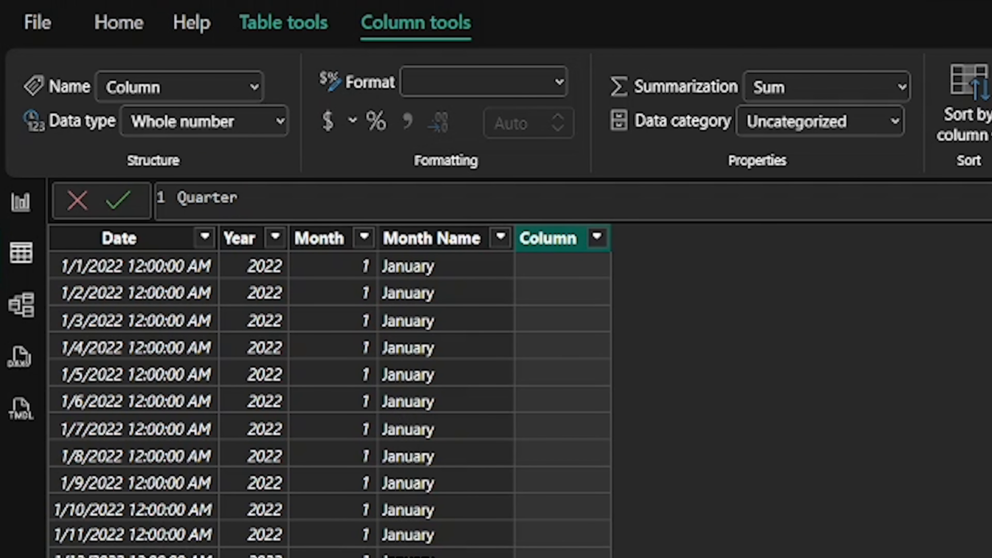
key("BackSpace")
type("= quar")
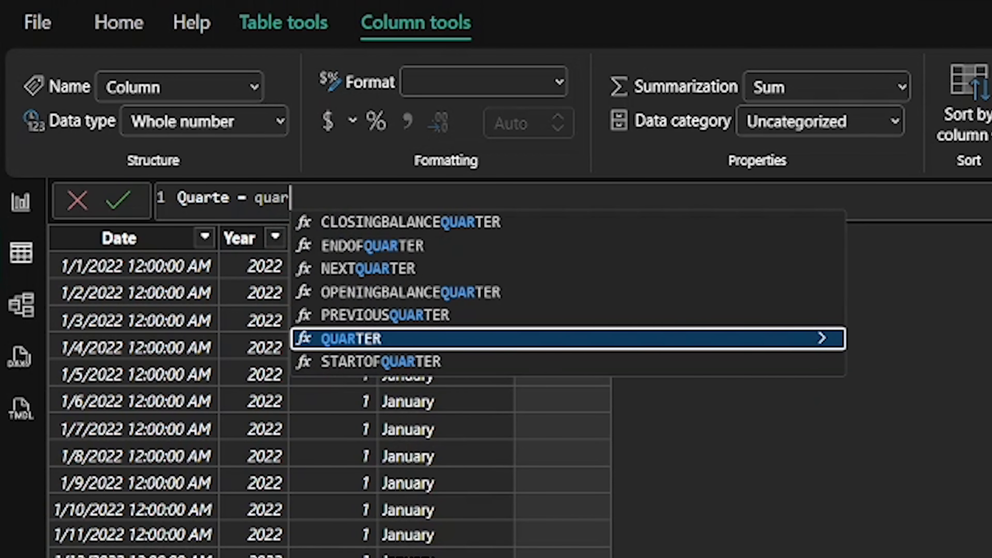
key("Tab")
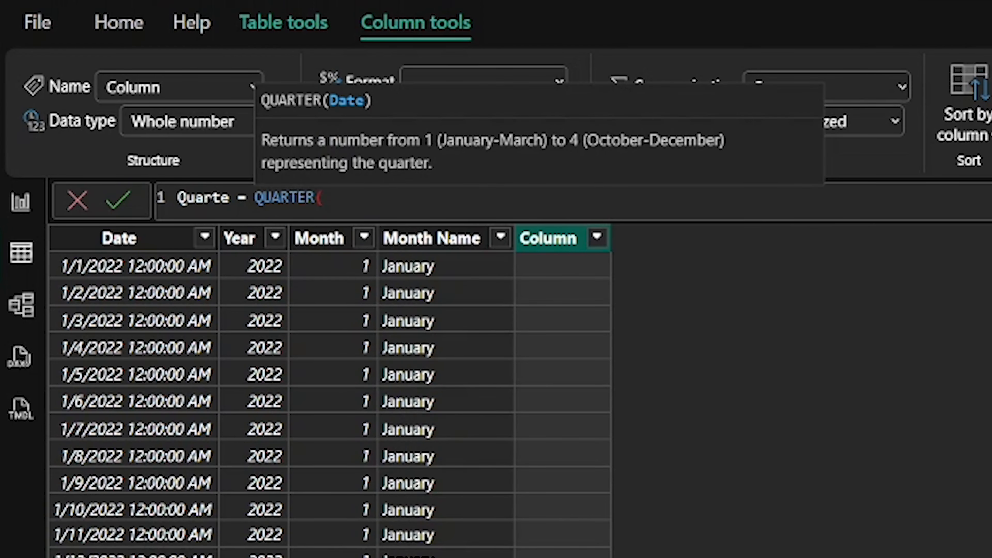
type("dim")
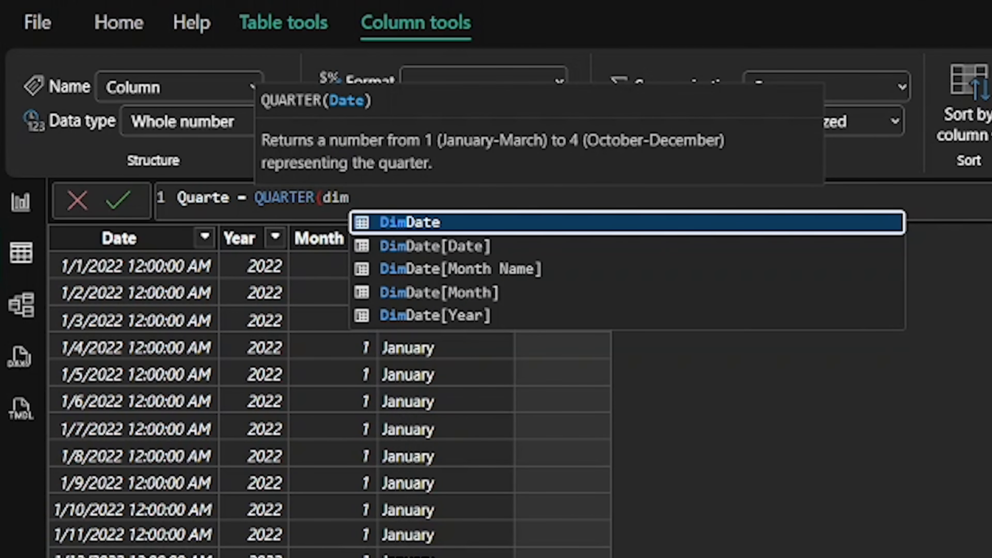
key("Down")
key("Tab")
type(")")
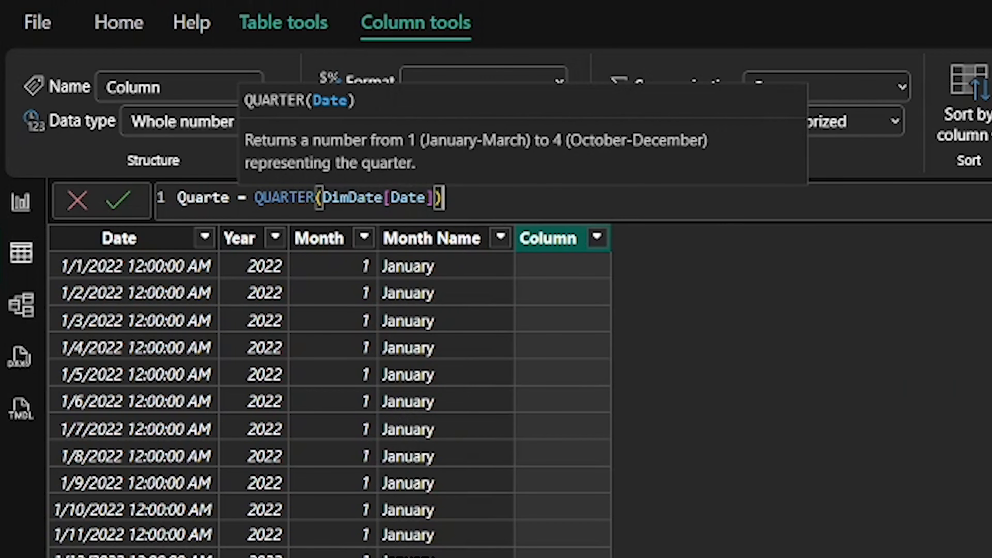
key("Return")
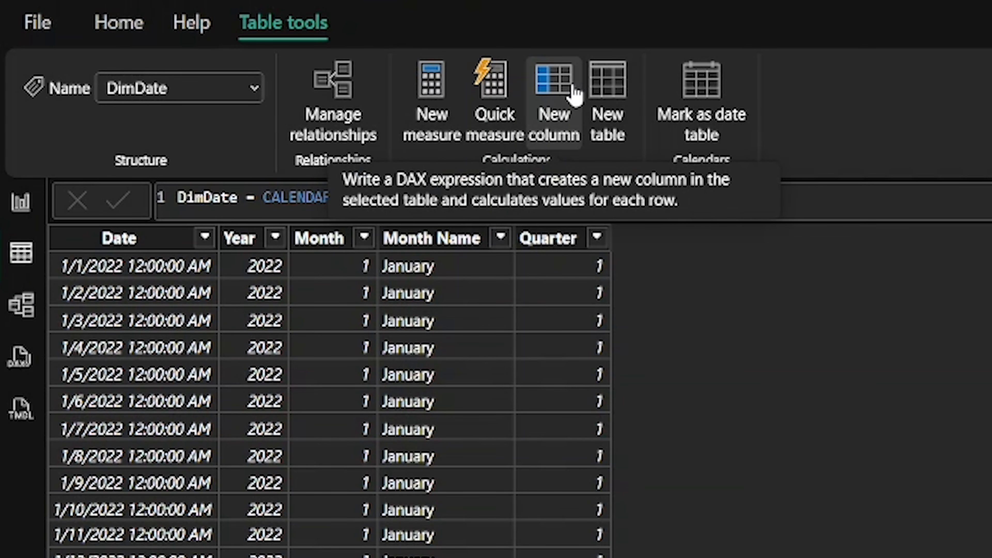
Add a calculated column to DimDate with the formula Day = DAY(DimDate[Date]).
left_click(574, 93)
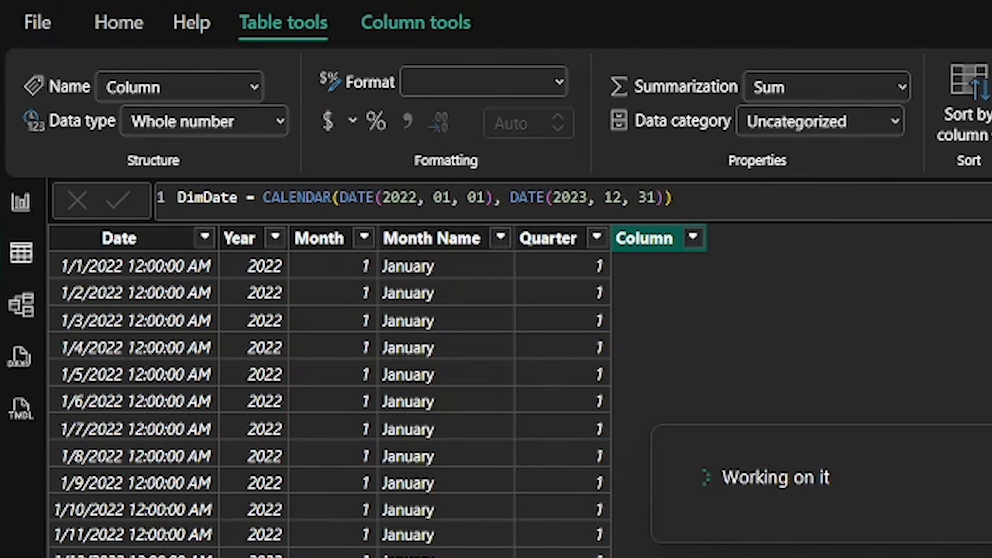
type("Day")
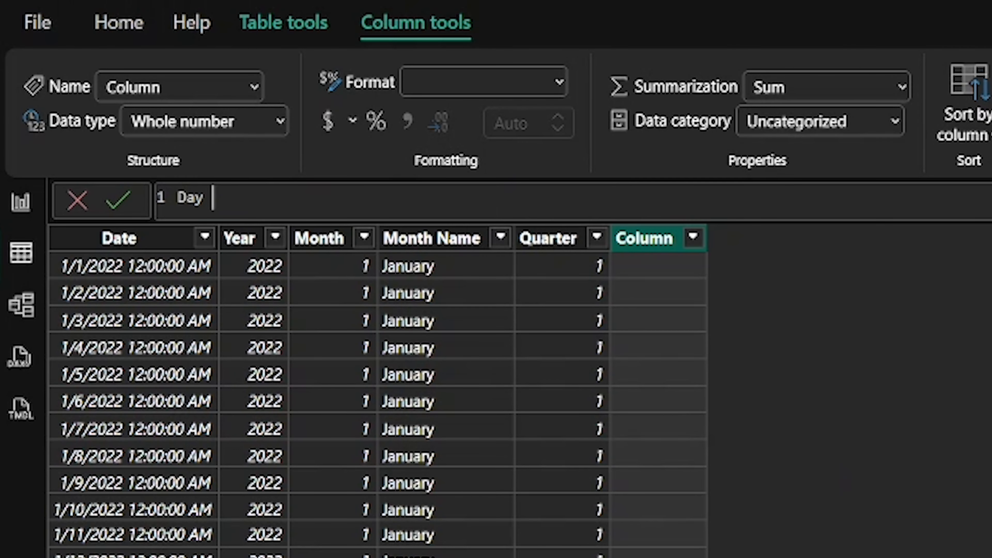
type(" =")
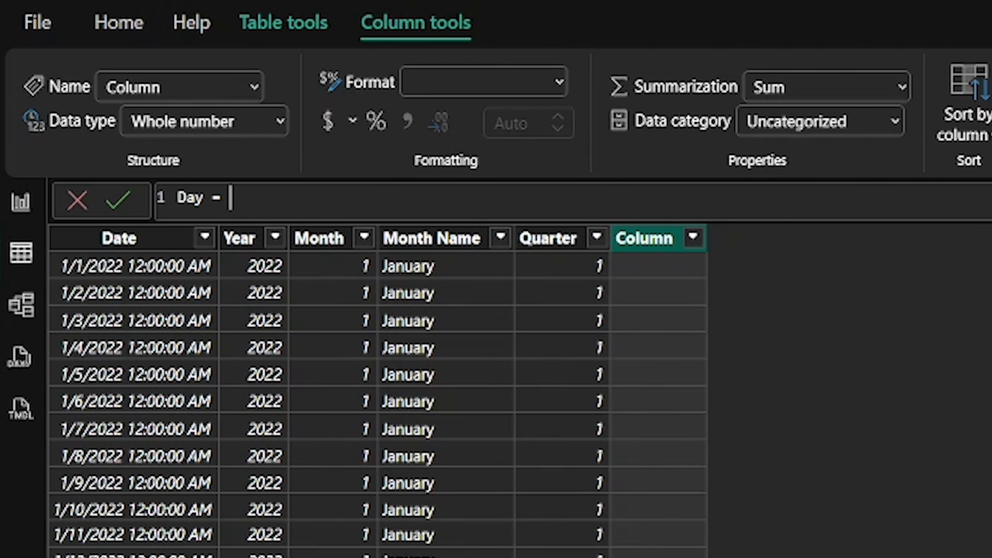
type(" day")
key("Tab")
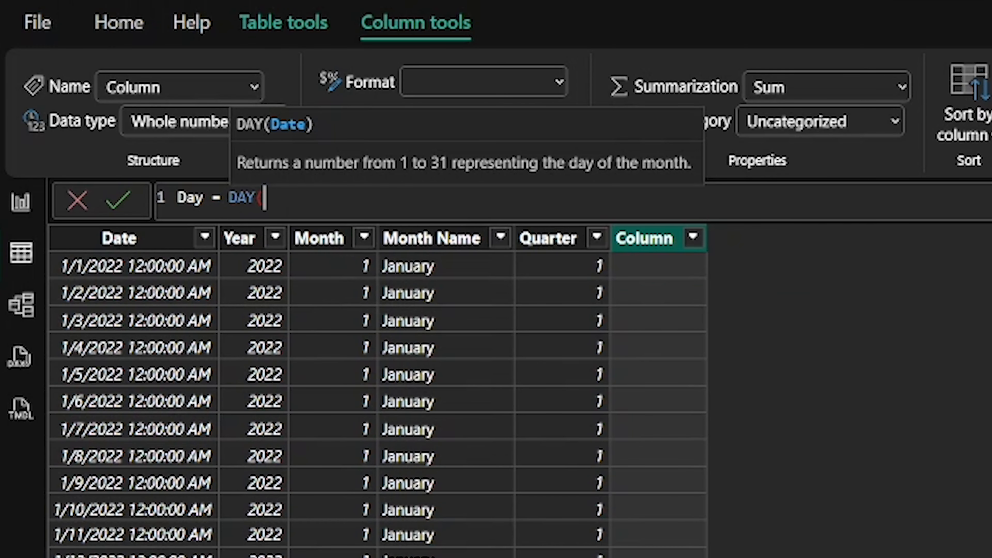
type("dim")
key("Down")
key("Tab")
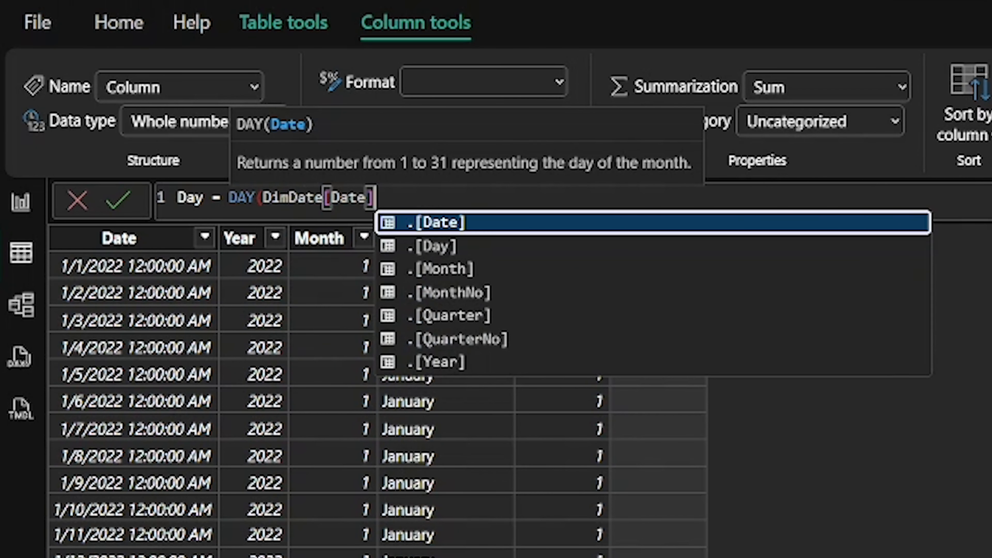
type(")")
key("Return")
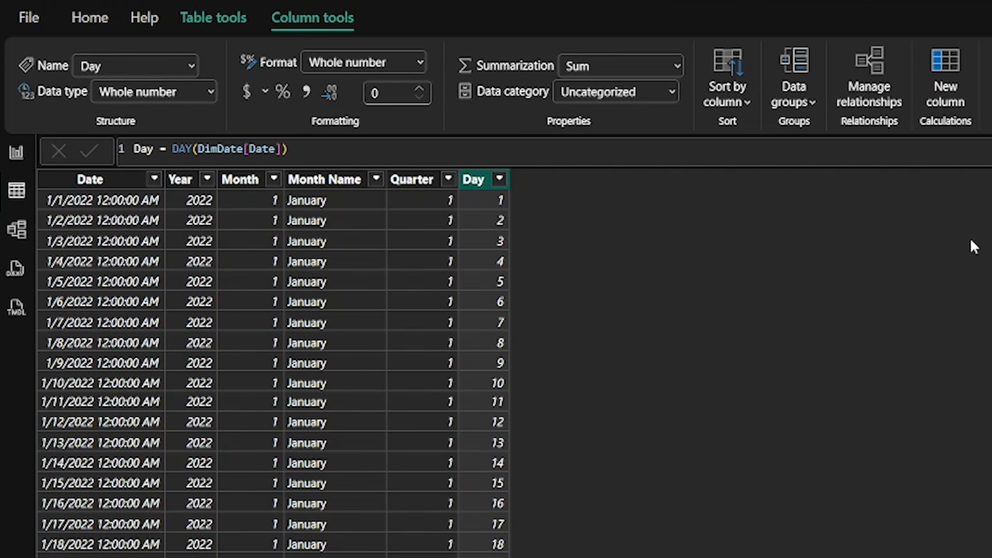
Add a calculated column to DimDate with the formula Day Name = FORMAT(DimDate[Date], "DDD").
left_click(951, 80)
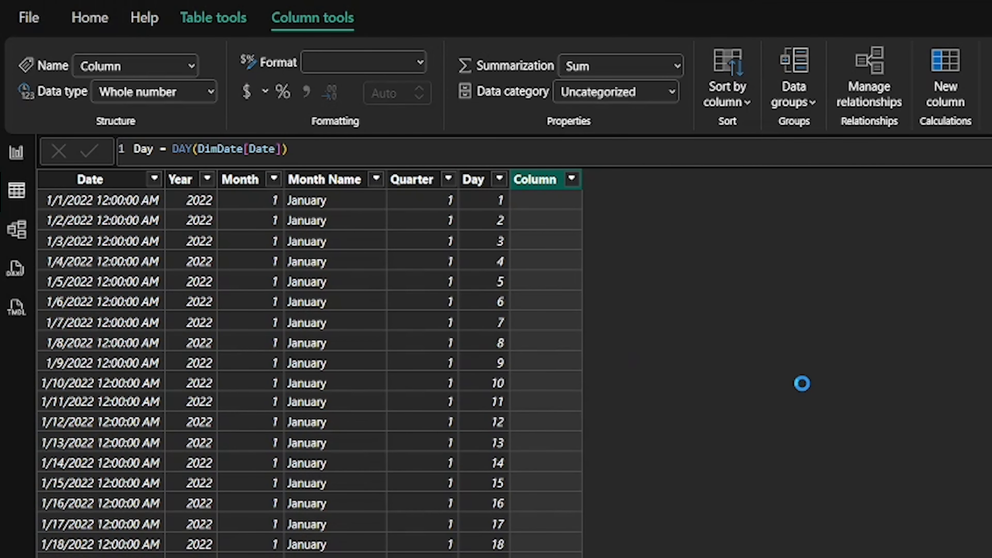
type("Date")
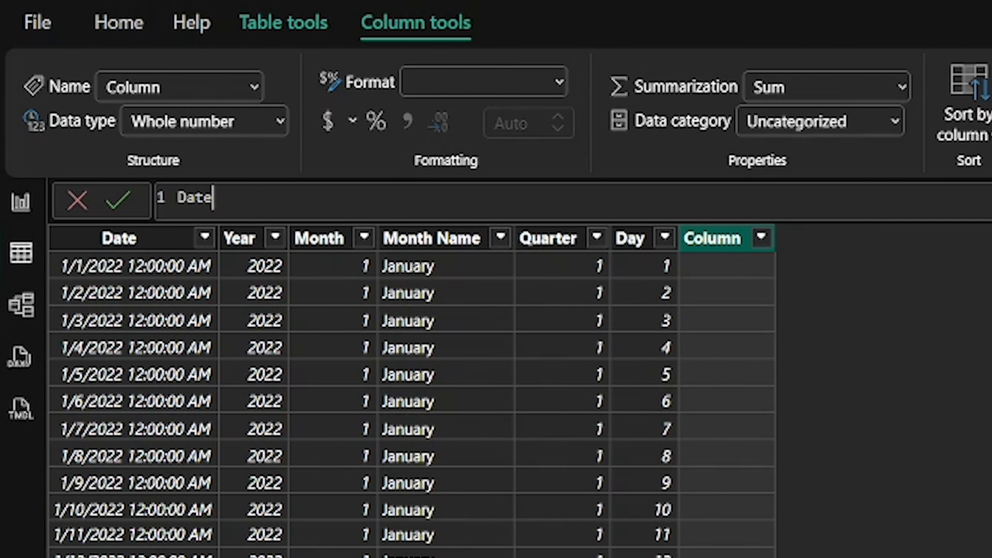
key("BackSpace")
key("BackSpace")
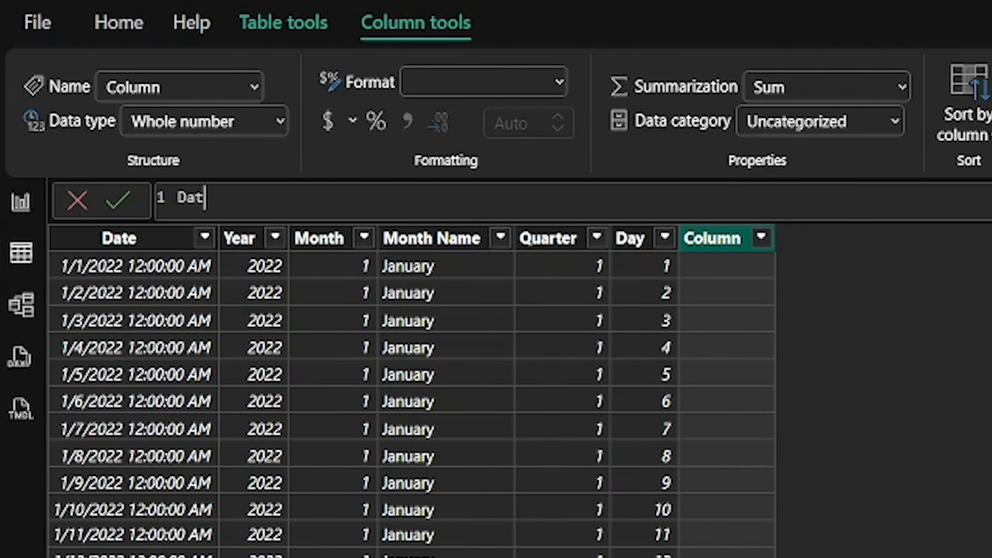
key("BackSpace")
type("y Name = ")
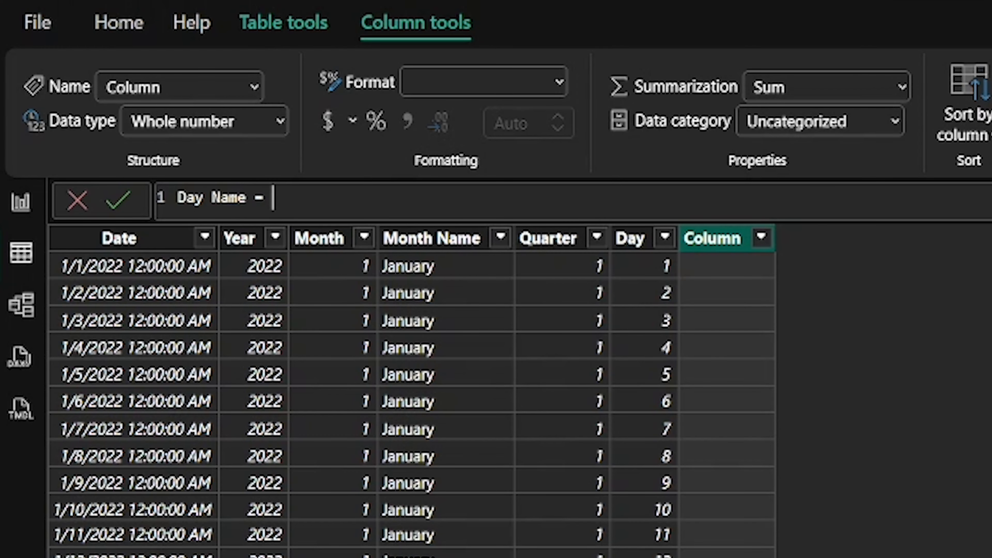
type("Form")
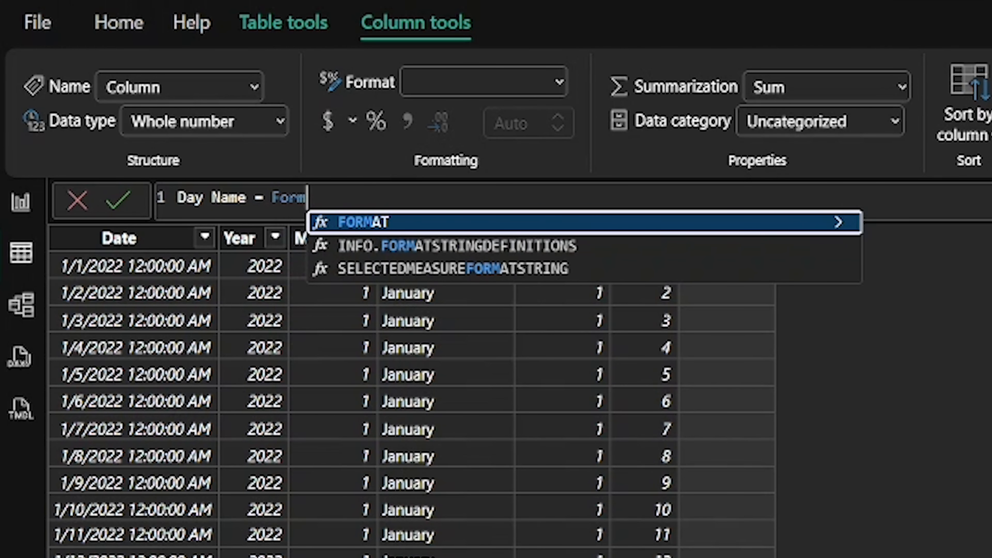
key("Tab")
type("dim")
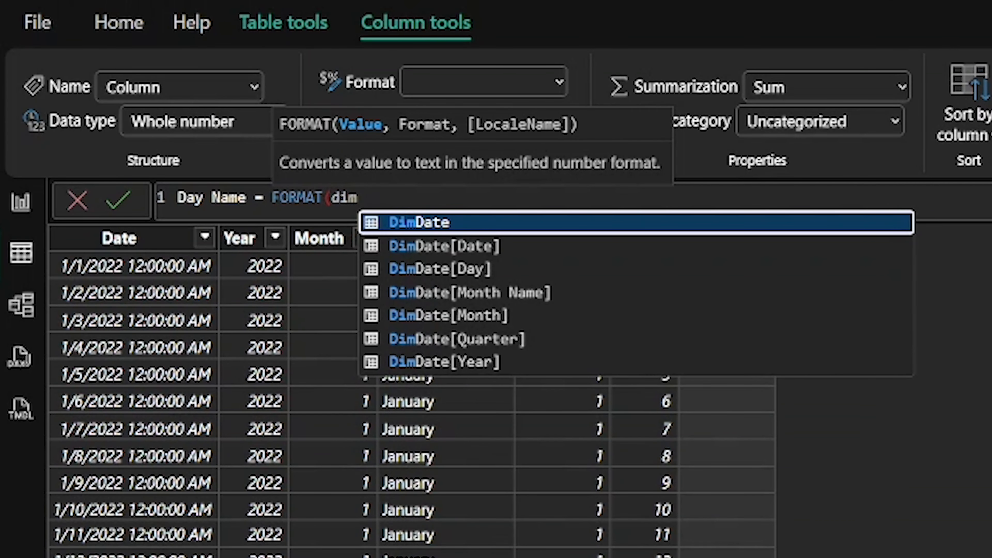
key("Down")
key("Tab")
type(", ")
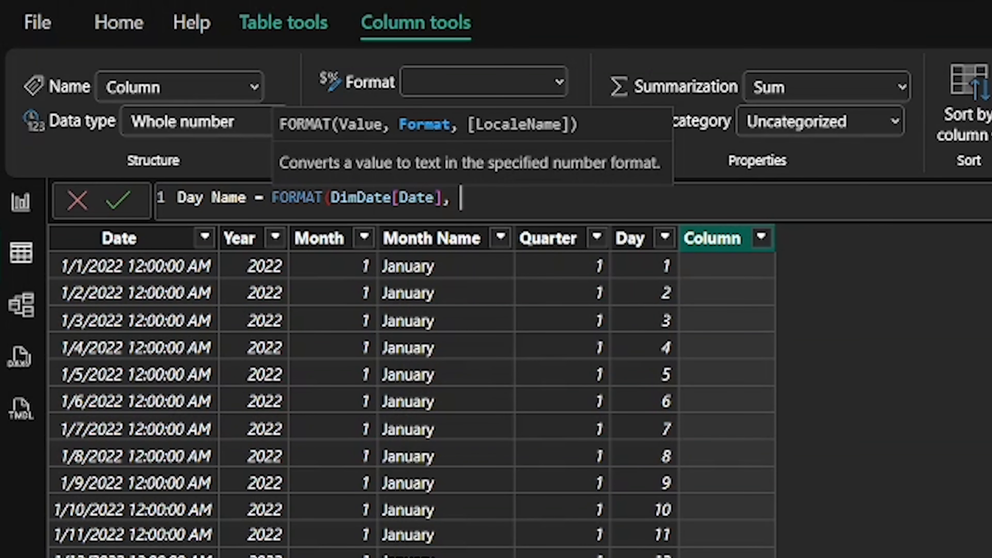
type("\"DDD")
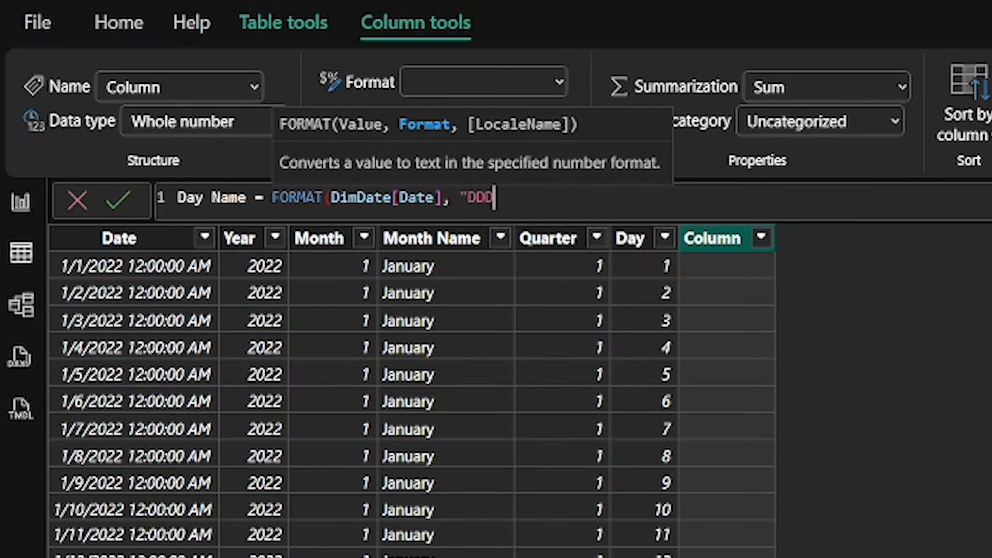
type("\")")
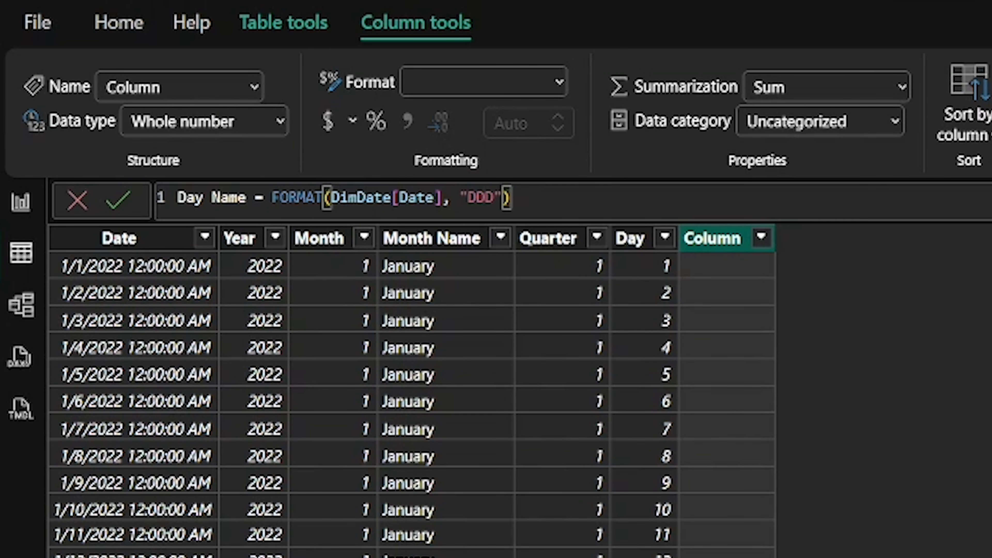
key("Return")
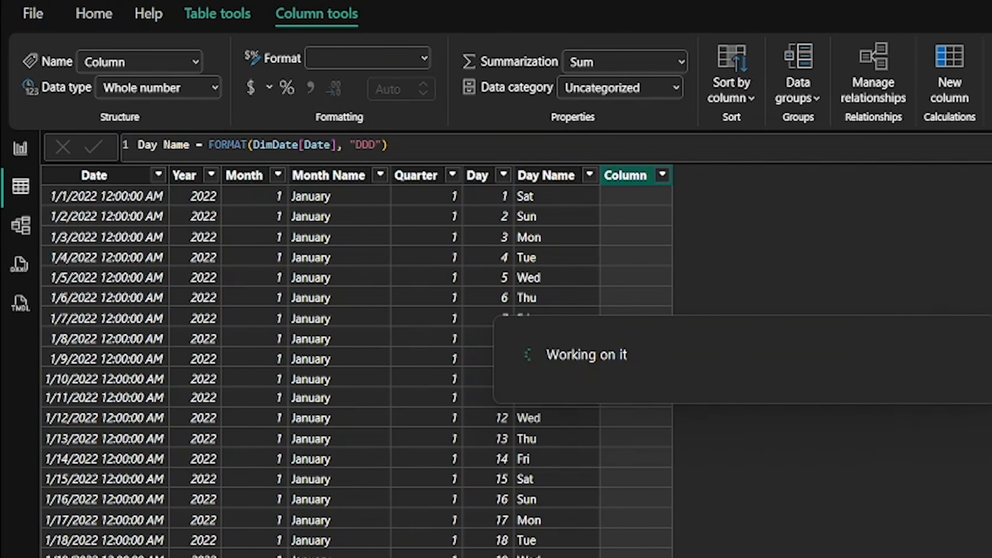
Add another DimDate column with the formula Day Ful Name = FORMAT(DimDate[Date], "DDDD").
type("Day Ful Name")
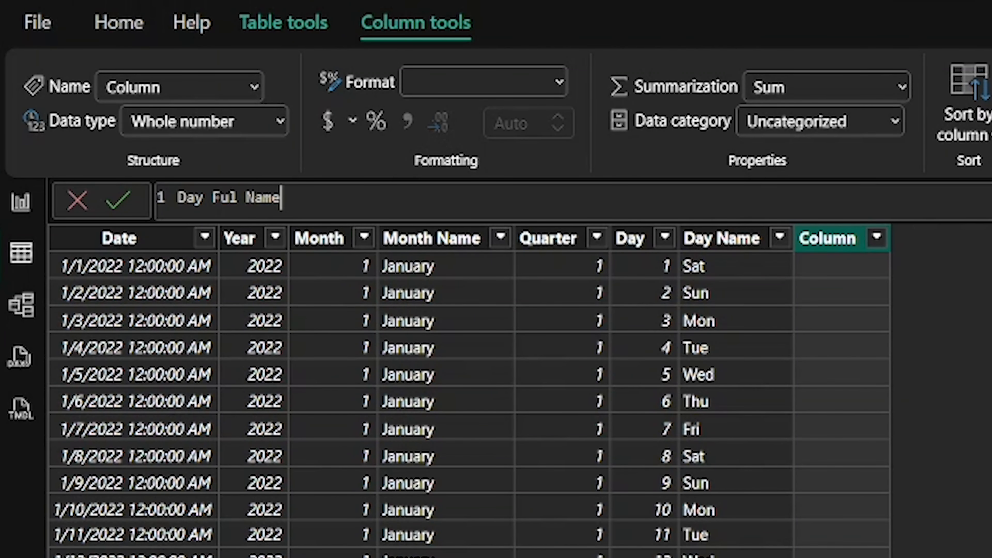
type(" = form")
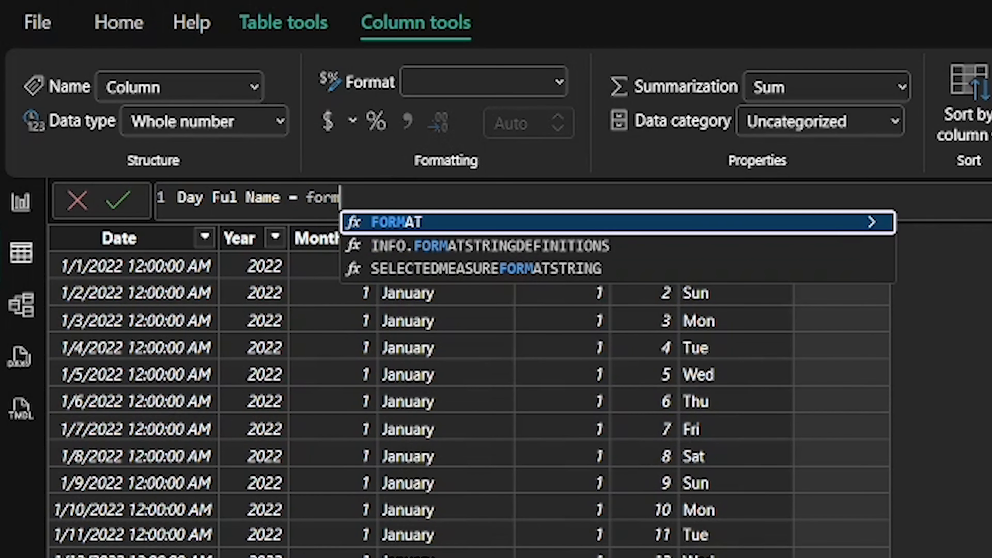
key("Tab")
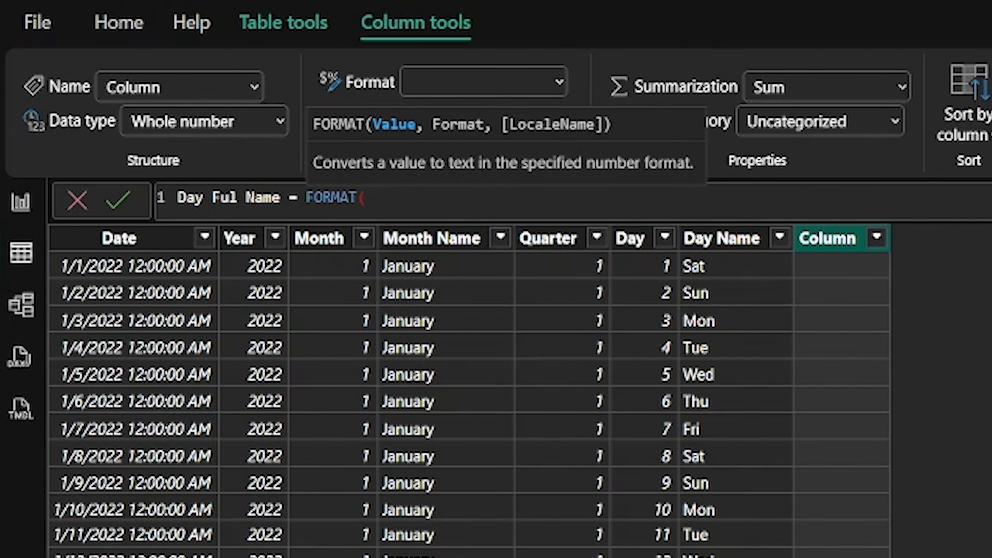
type("dim")
key("Down")
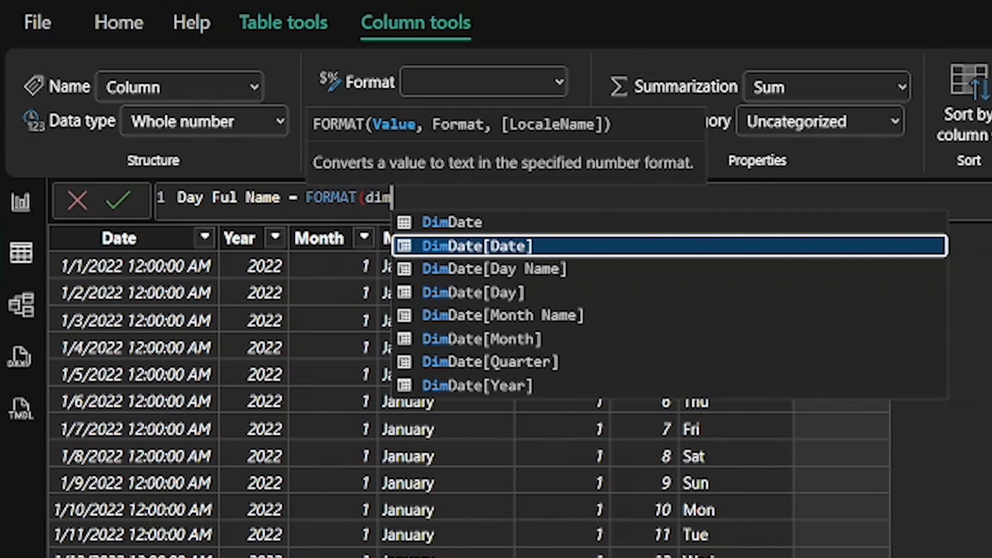
key("Tab")
type(", ")
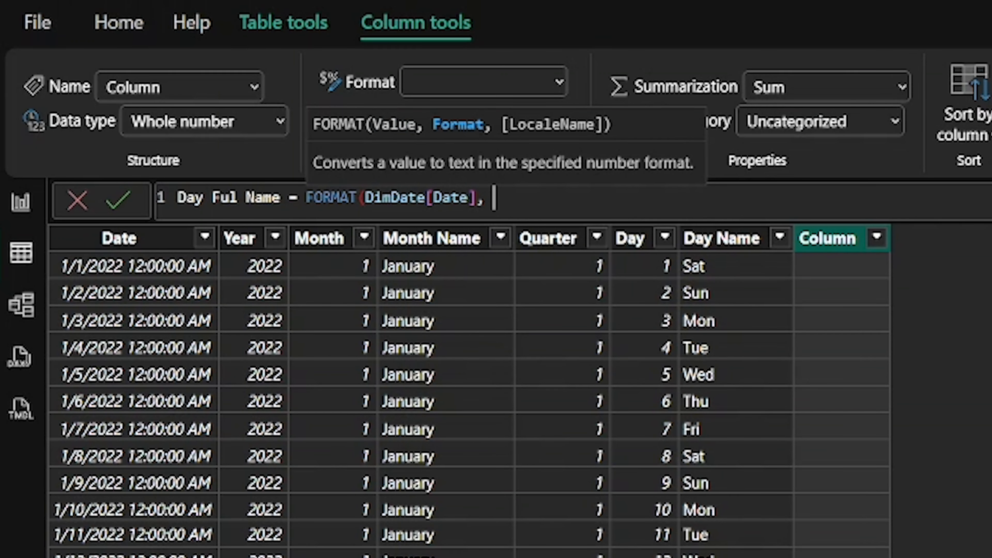
type("\"DDD")
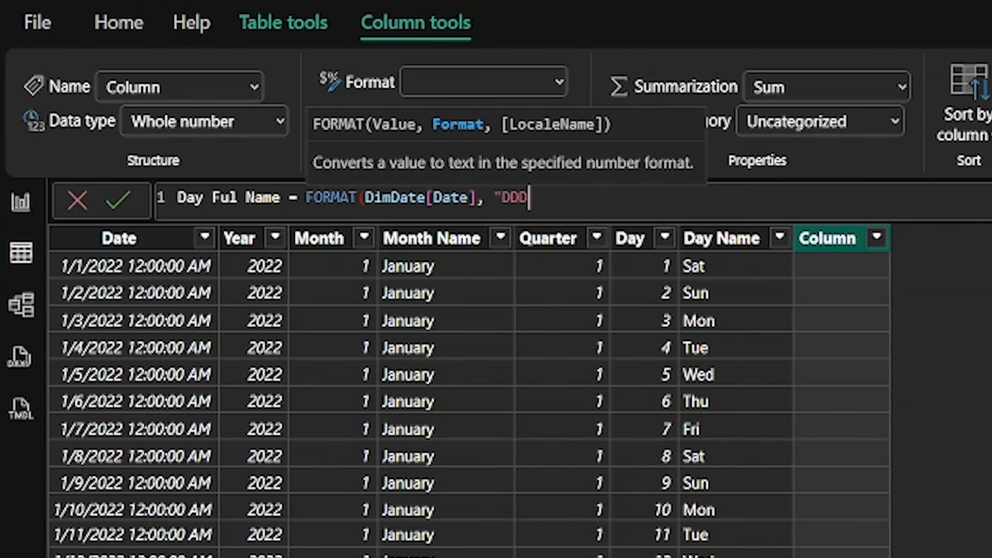
type("D\")")
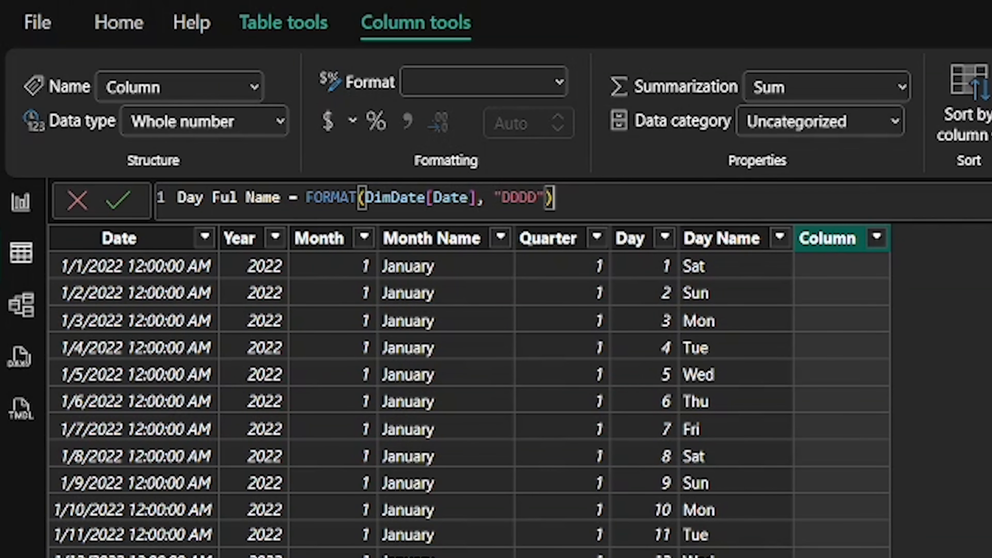
key("Return")
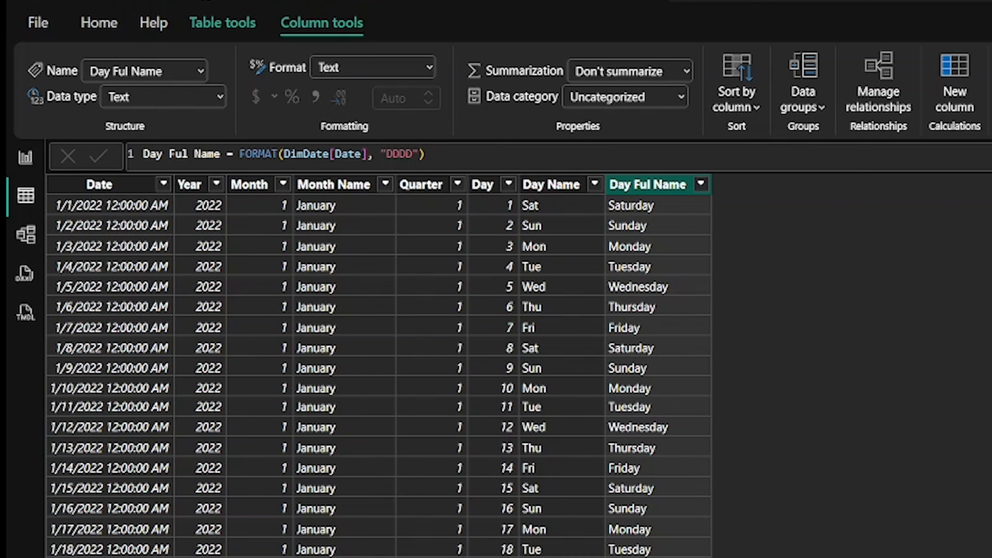
Add a calculated column to DimDate with the formula Short Name of Month = FORMAT(DimDate[Date], "MMM").
left_click(965, 102)
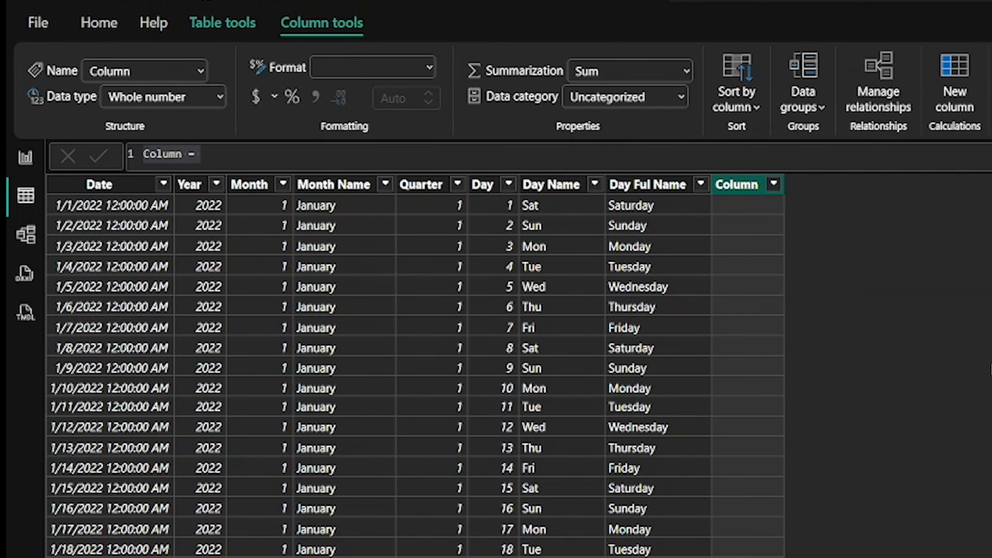
key("ctrl+a")
type("Short ")
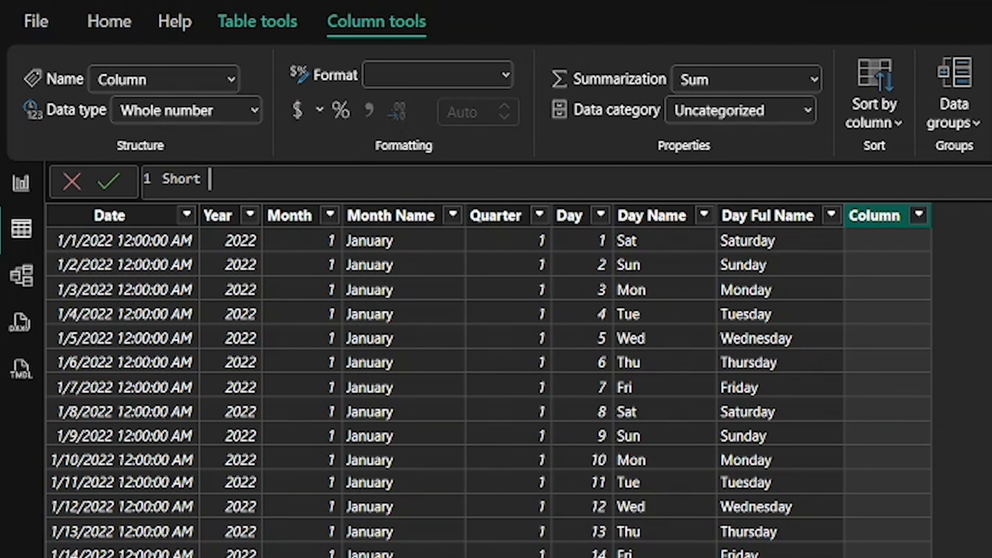
type("Name of Month =")
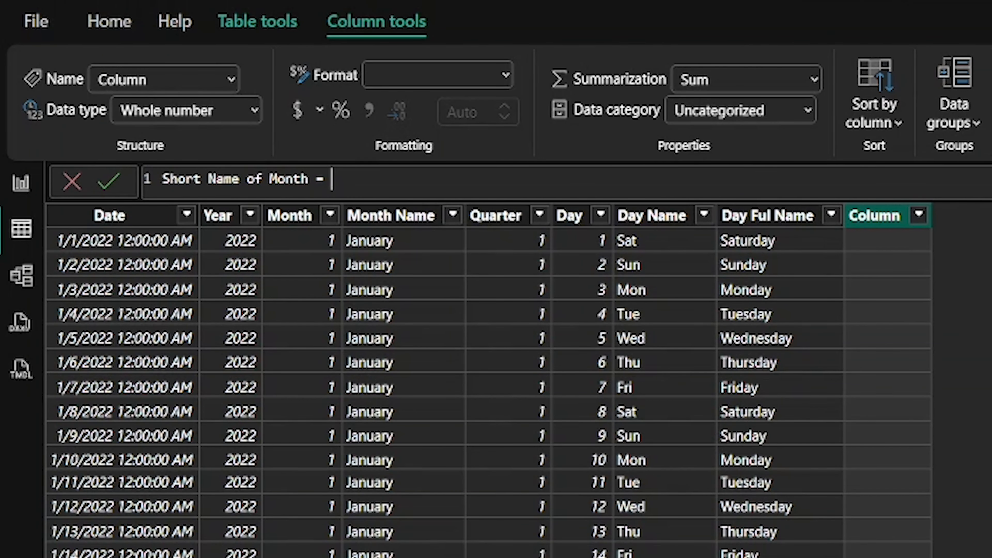
type(" form")
key("Tab")
type("dim")
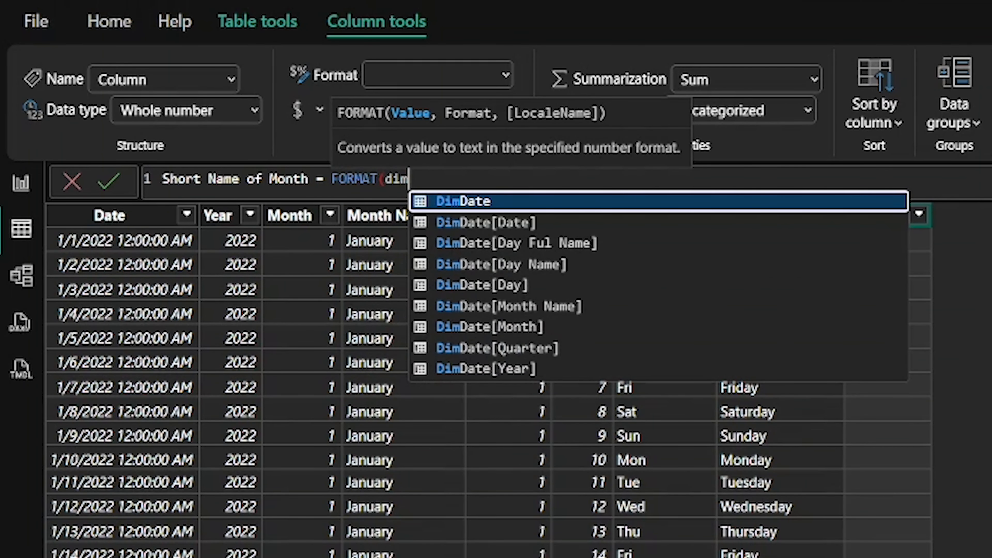
key("Down")
key("Tab")
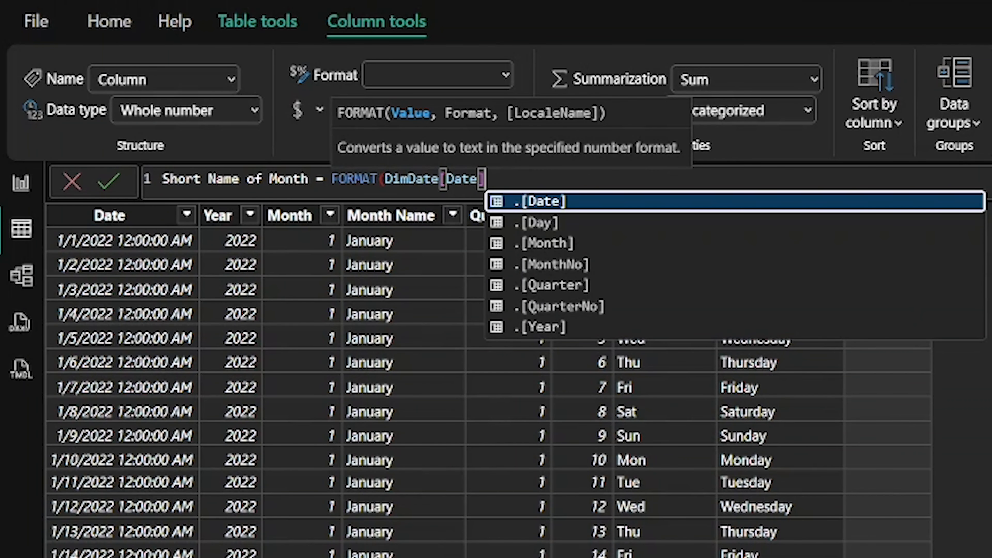
type(", \"")
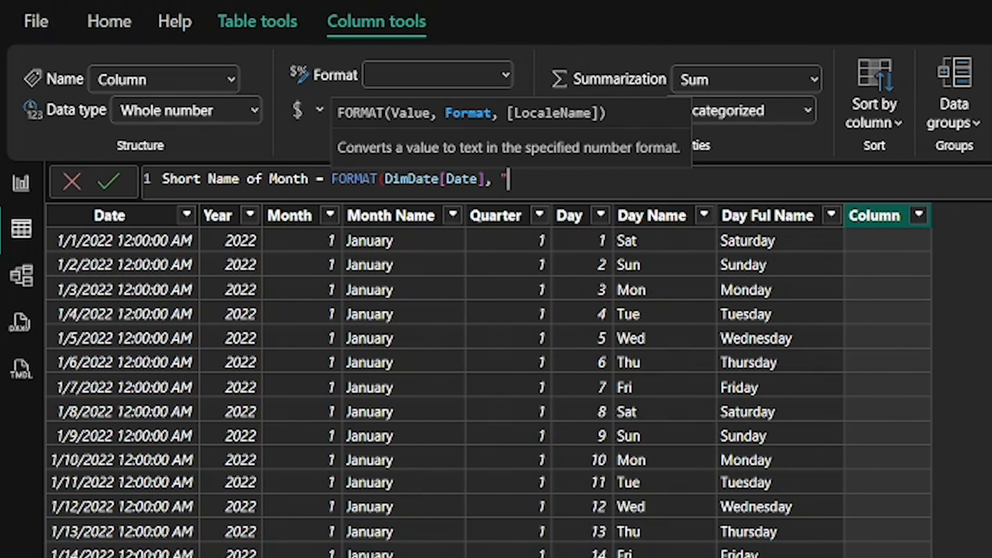
type("MMM\")")
key("Return")
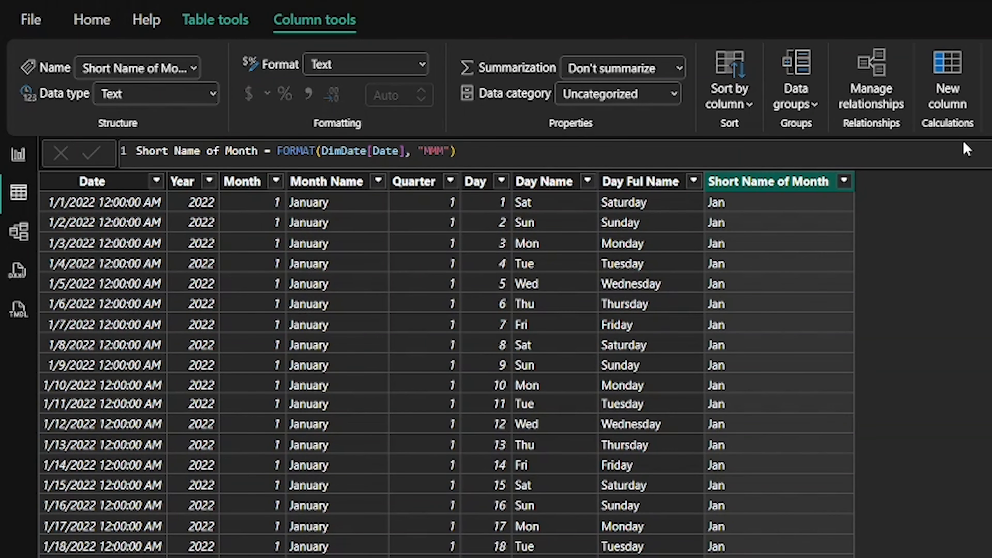
Add a calculated column to DimDate with the formula Weekend = IF(WEEKDAY(DimDate[Date], 2) >5, "Weekend", "Weekday").
left_click(959, 106)
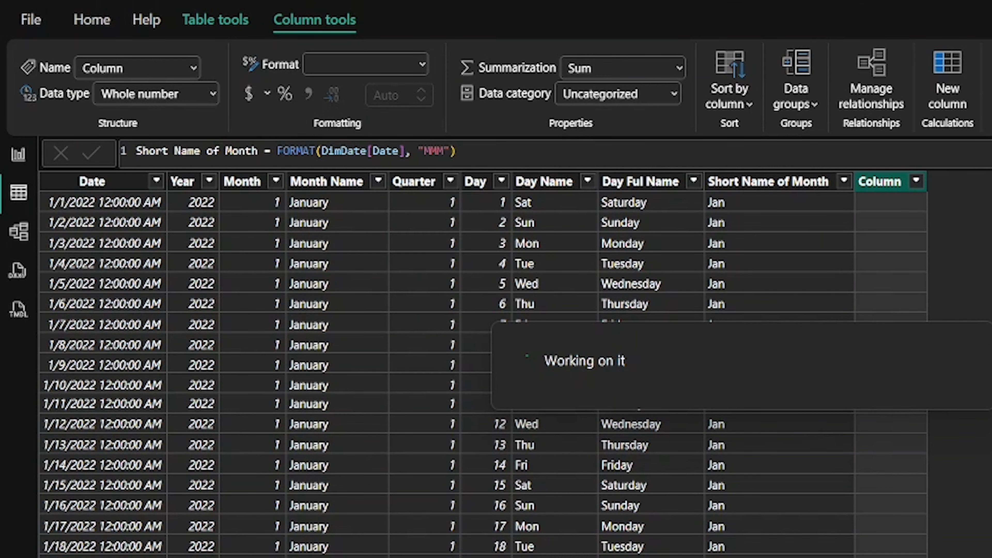
type("W")
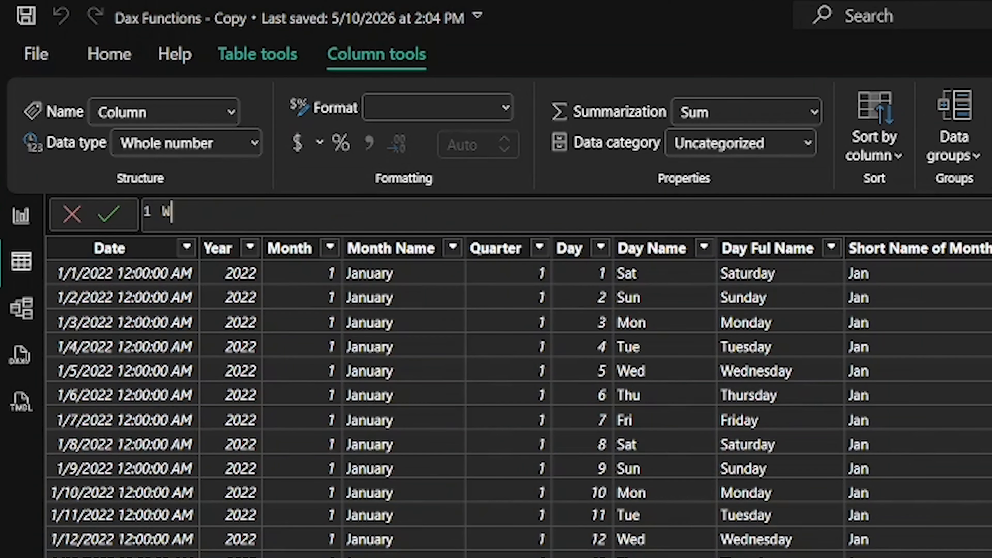
type("eekend =")
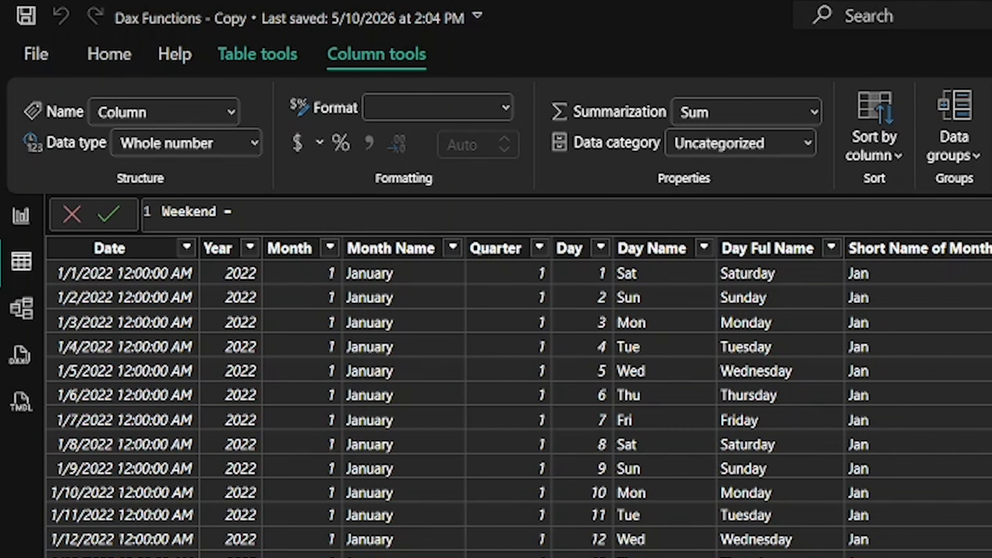
type(" IF(w")
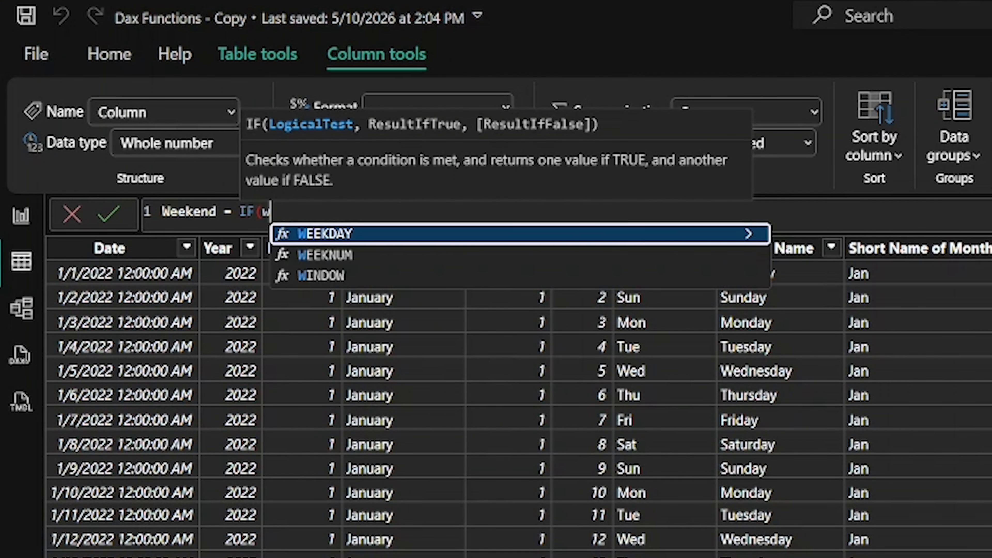
type("ee")
key("Tab")
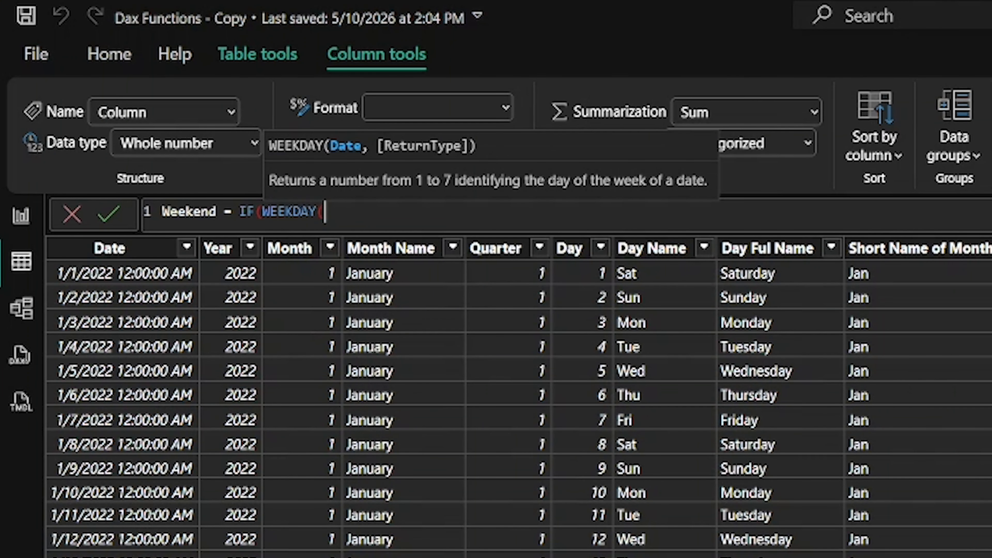
type("dim")
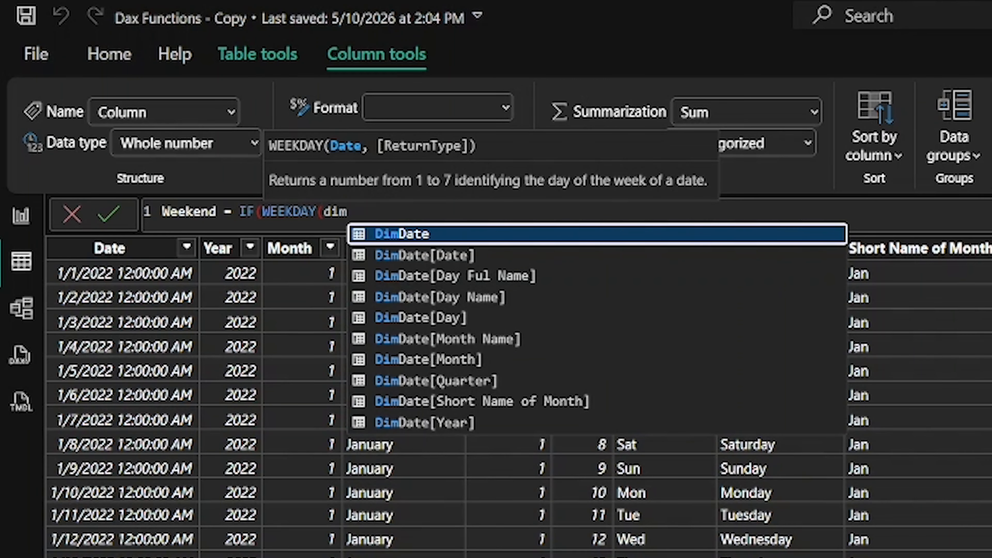
key("Down")
key("Tab")
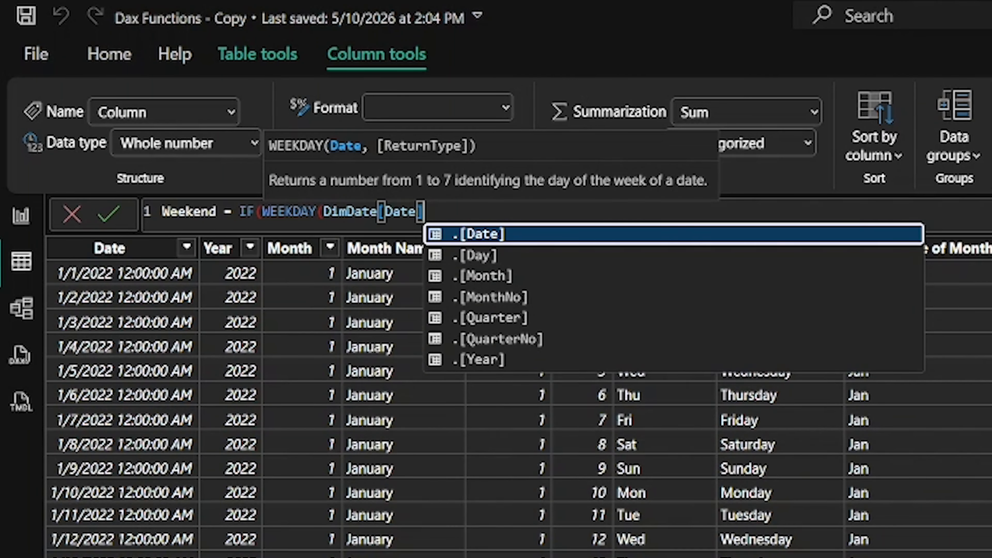
type(", ")
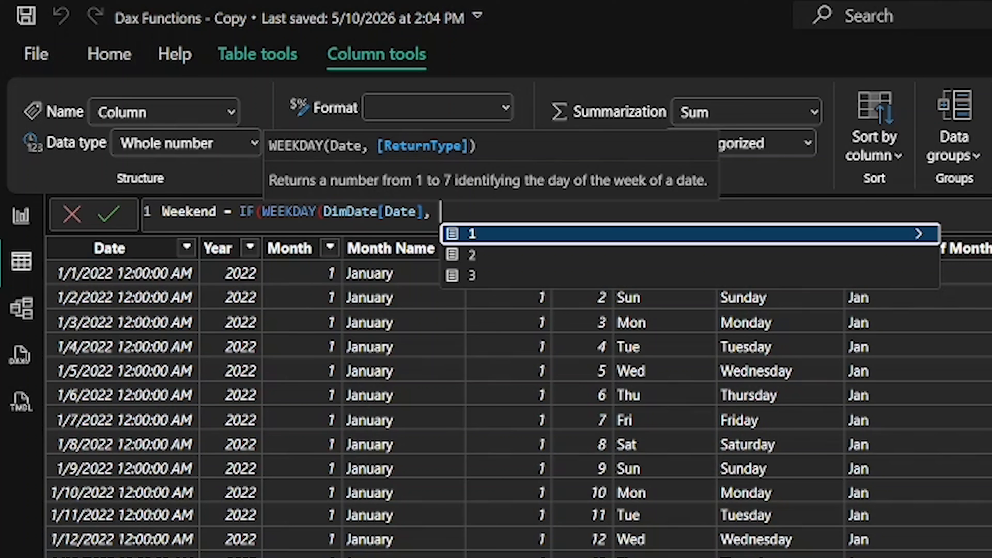
type("2)")
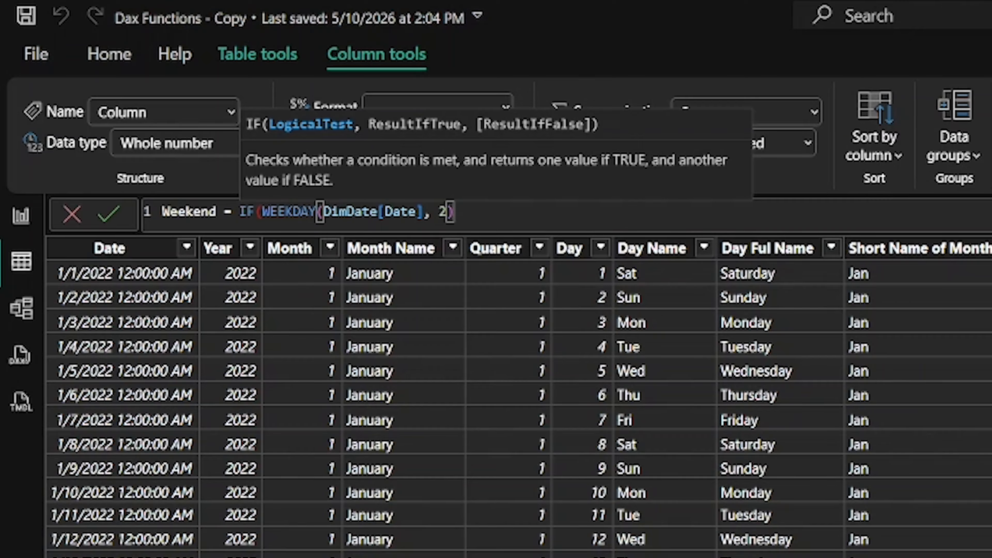
type(" >5")
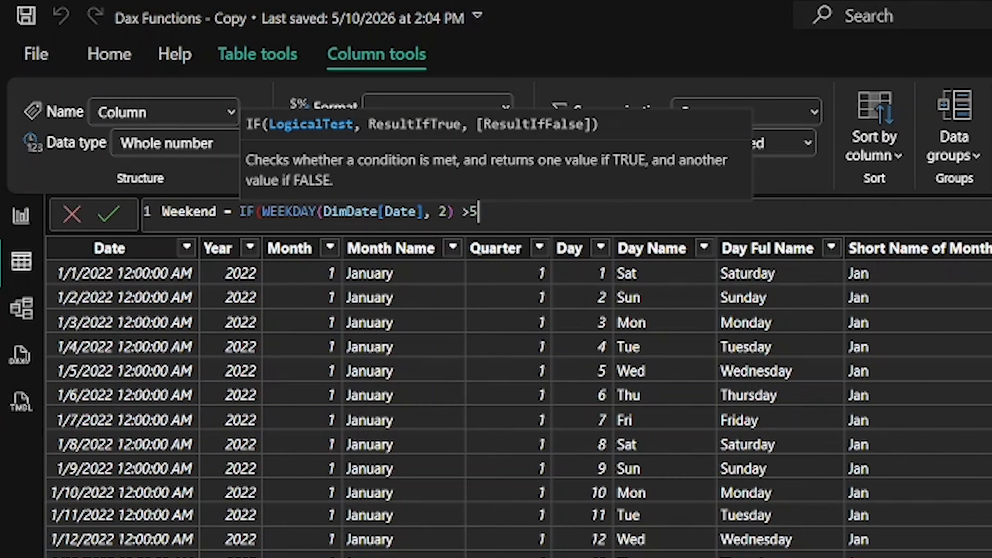
type(", ")
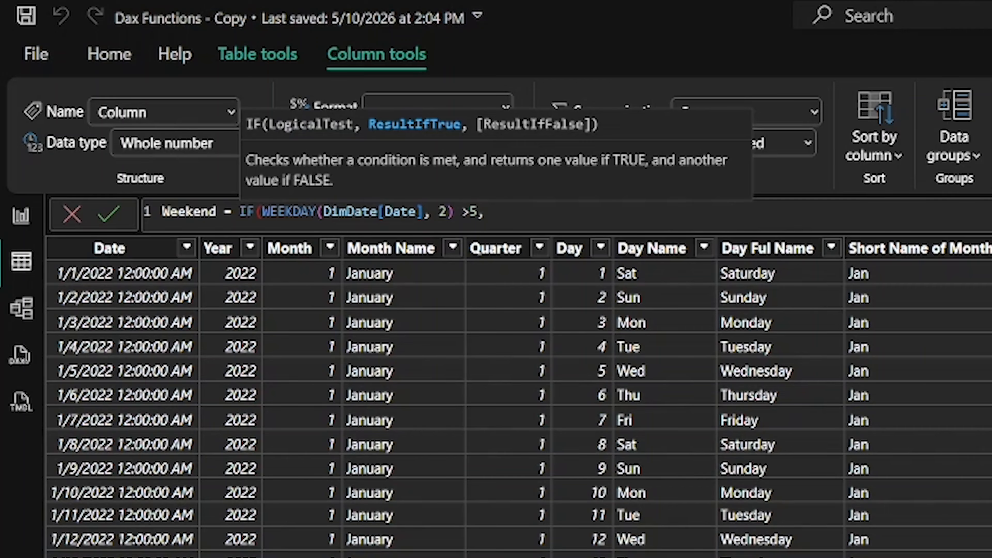
type("\"Weekend\"")
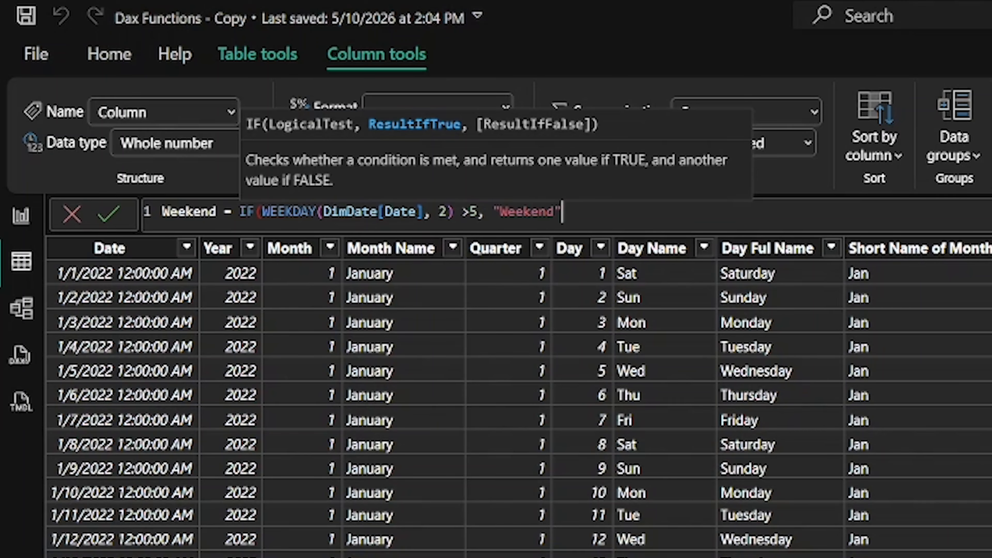
type(", ")
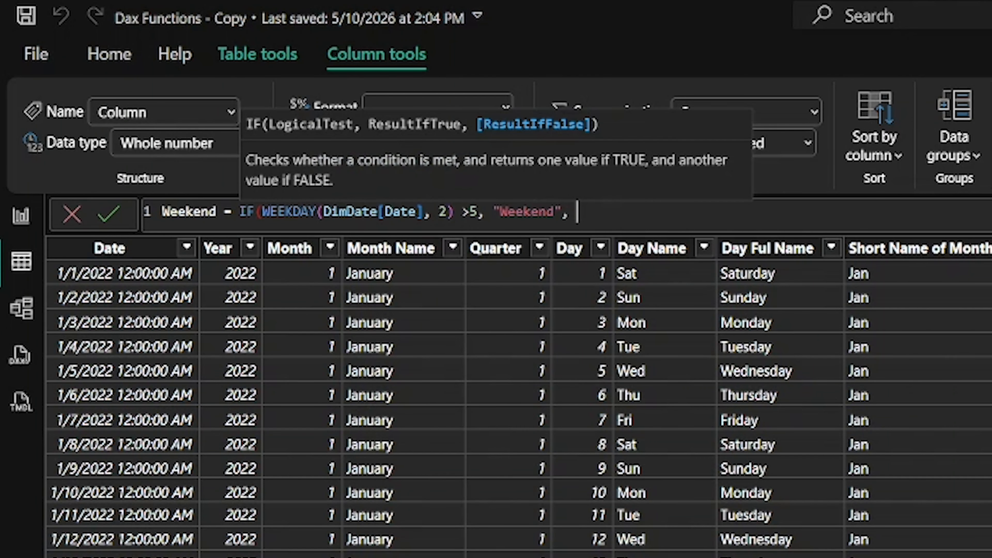
type("\"Weekday\"")
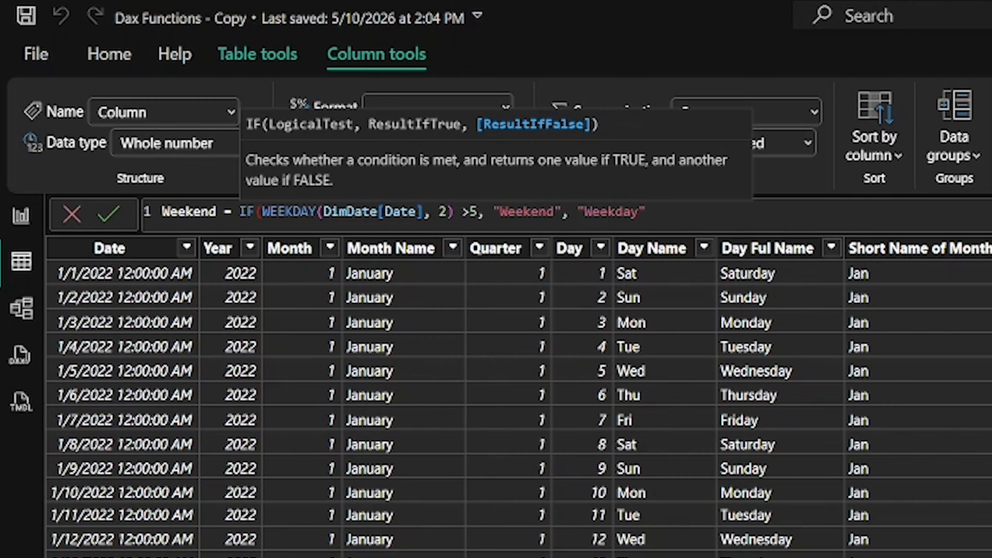
type(")")
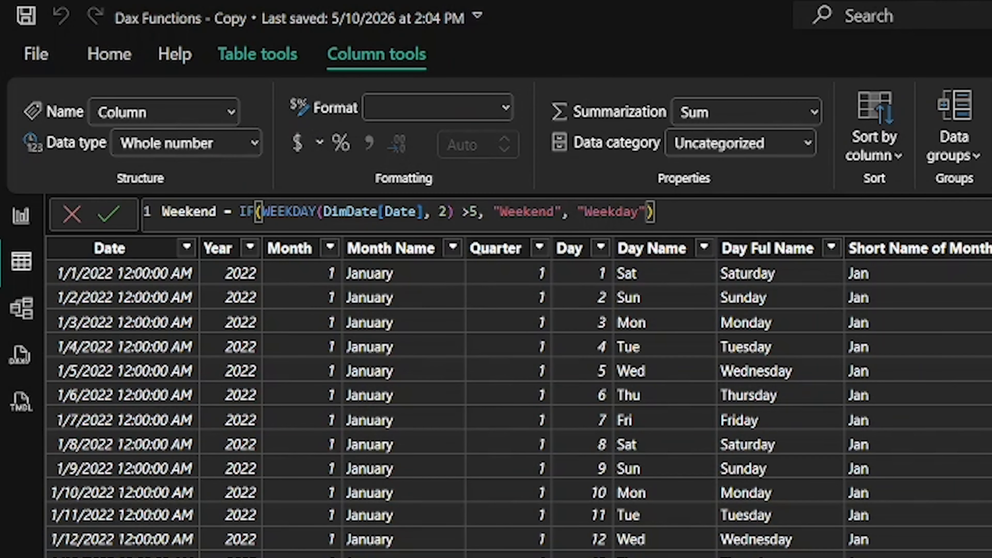
key("Return")
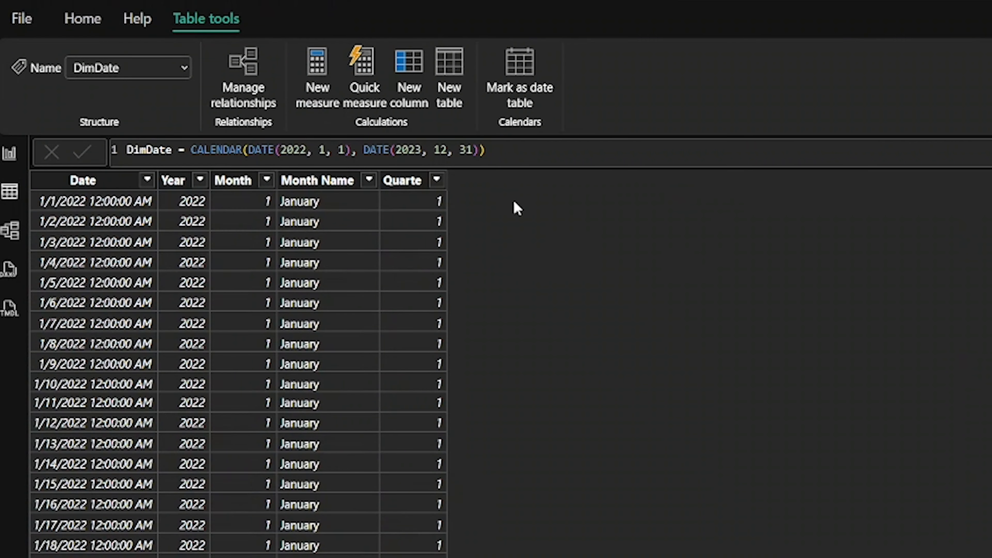
Add a calculated column to DimDate with the formula DateKey = FORMAT(DimDate[Date], "YYYYMMDD").
left_click(422, 89)
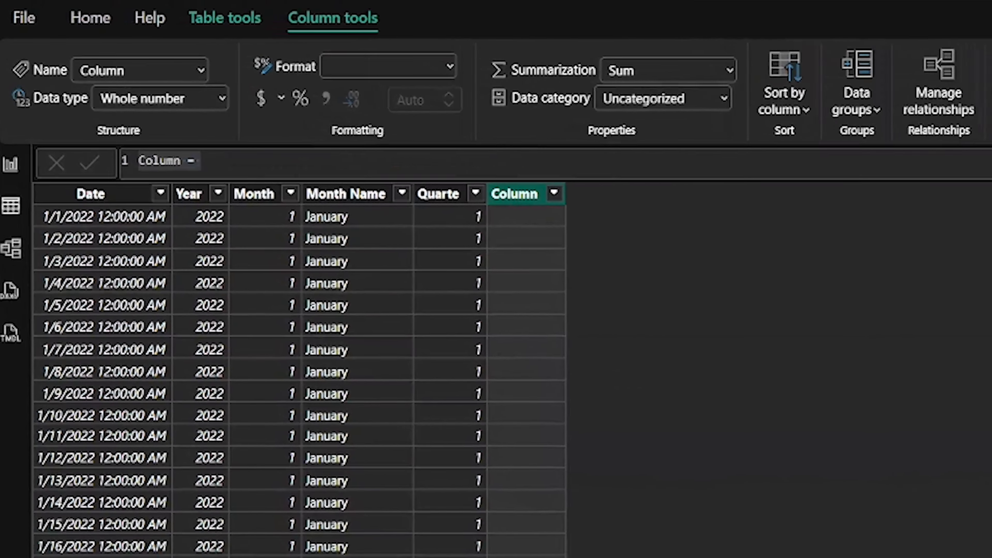
key("BackSpace")
type("Date")
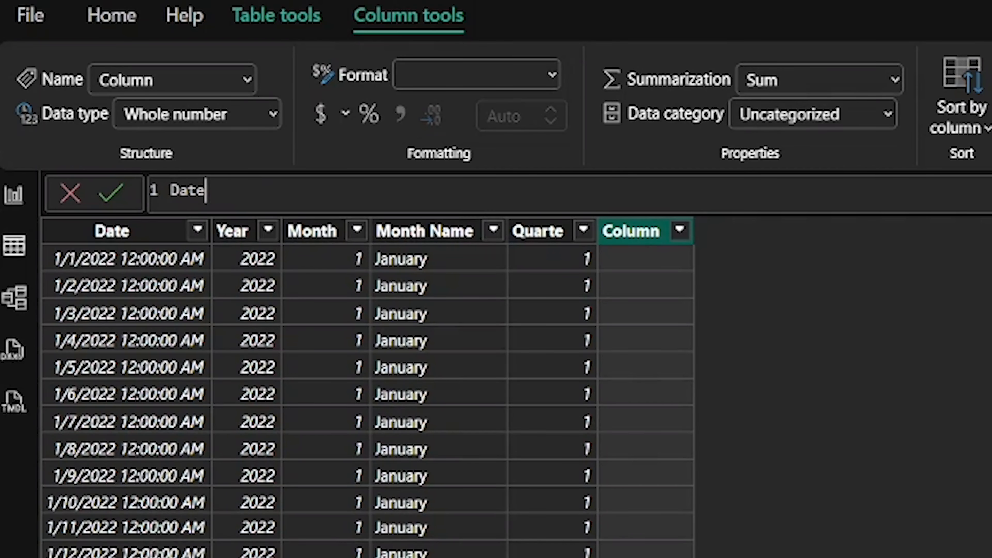
type("Key =")
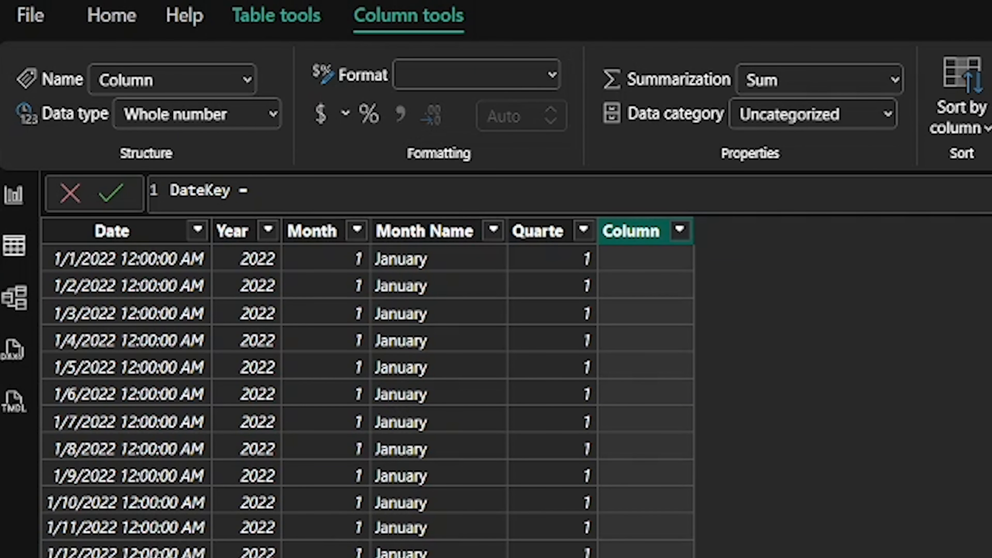
type(" form")
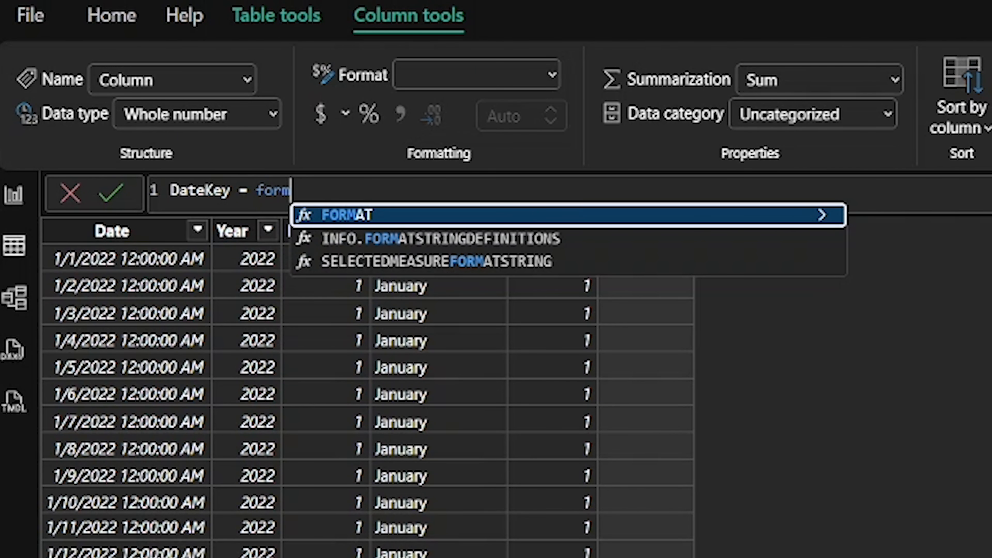
key("Tab")
type("dim")
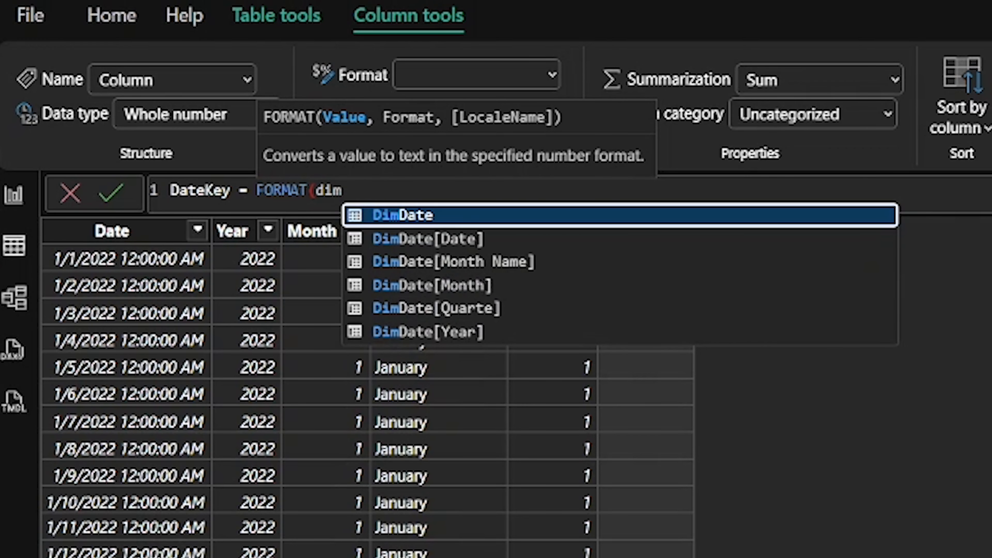
key("Tab")
type("[")
key("Tab")
type(",")
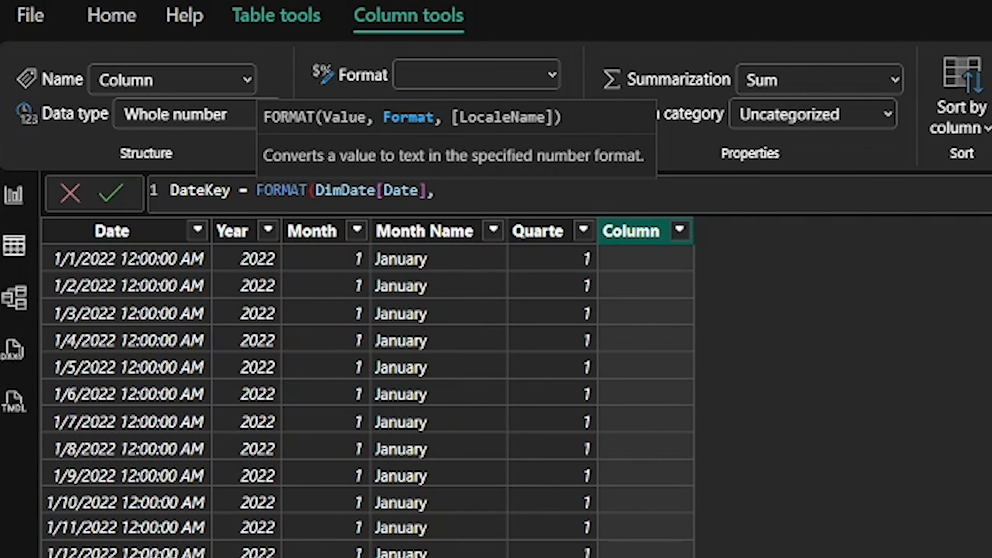
type(" \"YYYYMM")
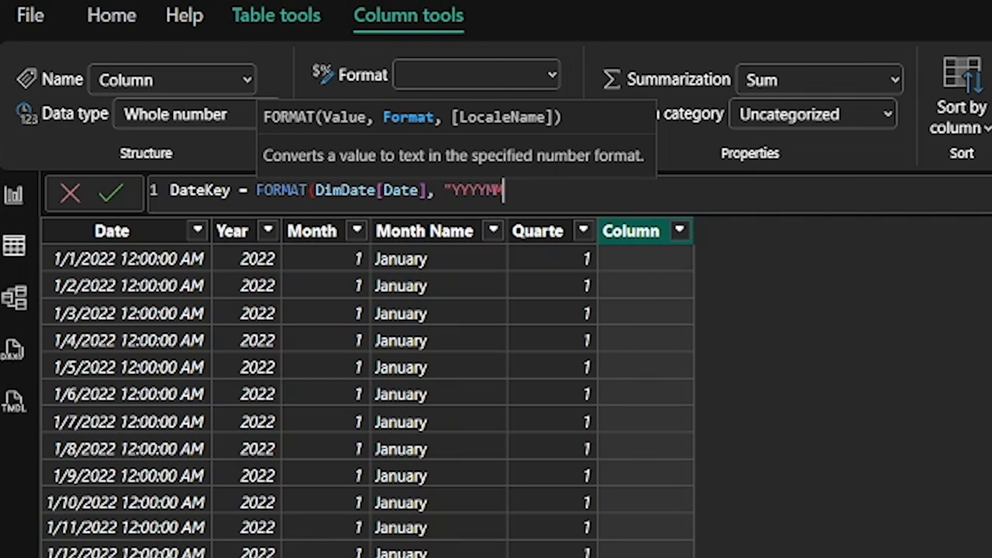
type("DD\")")
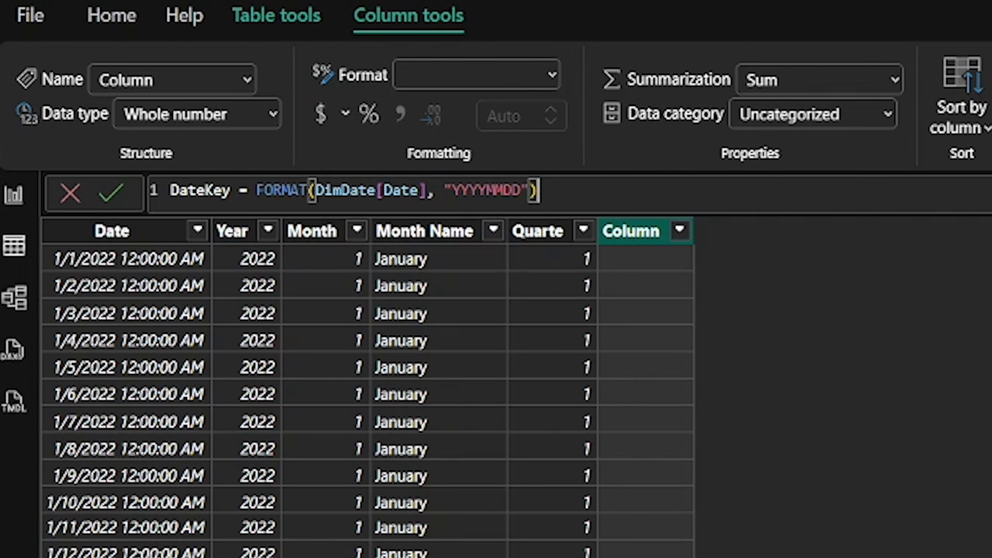
key("Return")
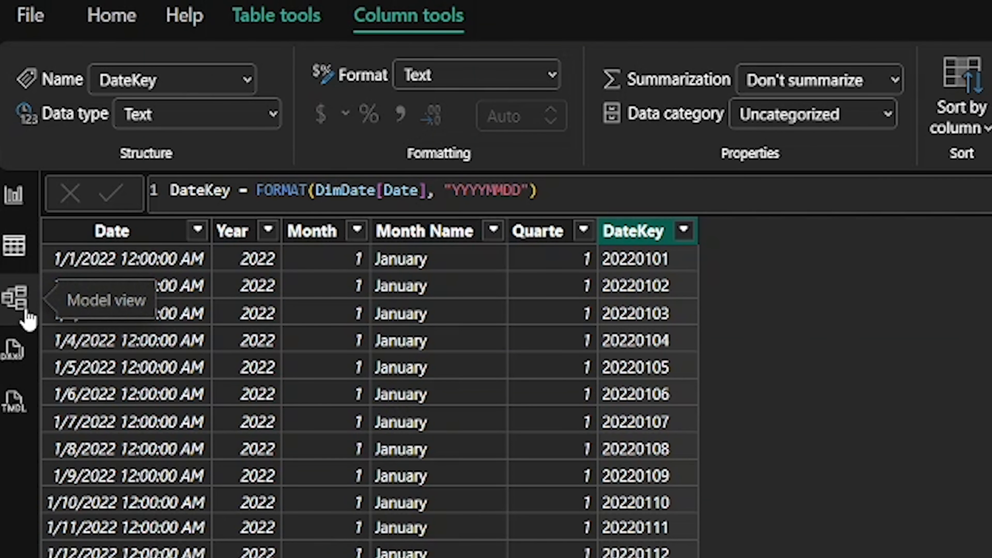
Rearrange the model diagram so FactSales stands clear of the dimension tables and DimDate sits between FactSales and DimCustomer.
left_click(16, 300)
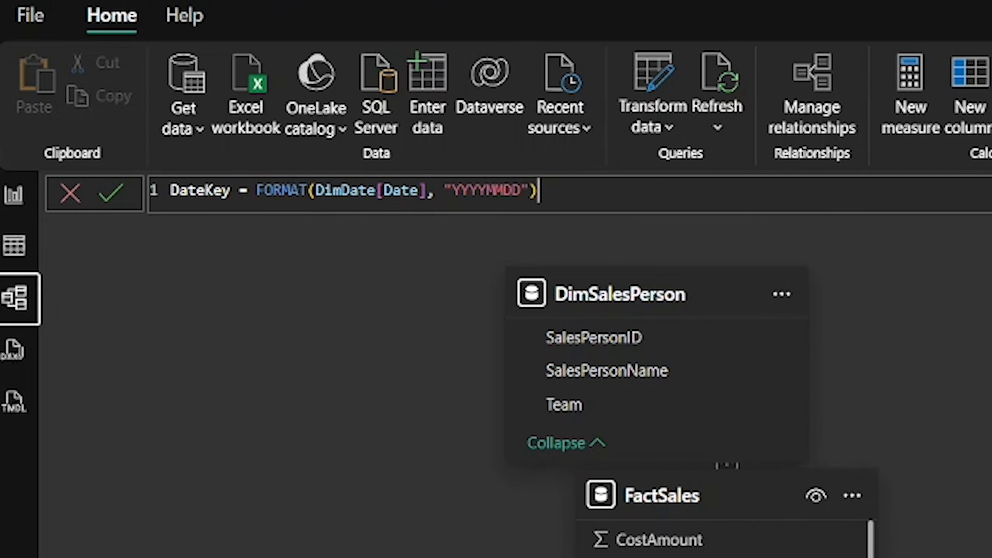
left_click_drag(713, 509, 306, 450)
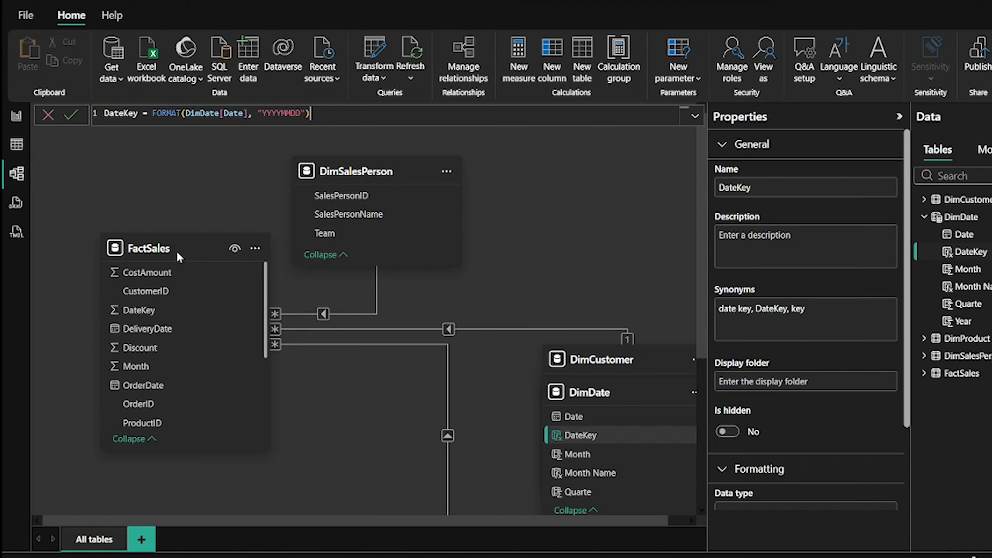
left_click_drag(610, 380, 410, 337)
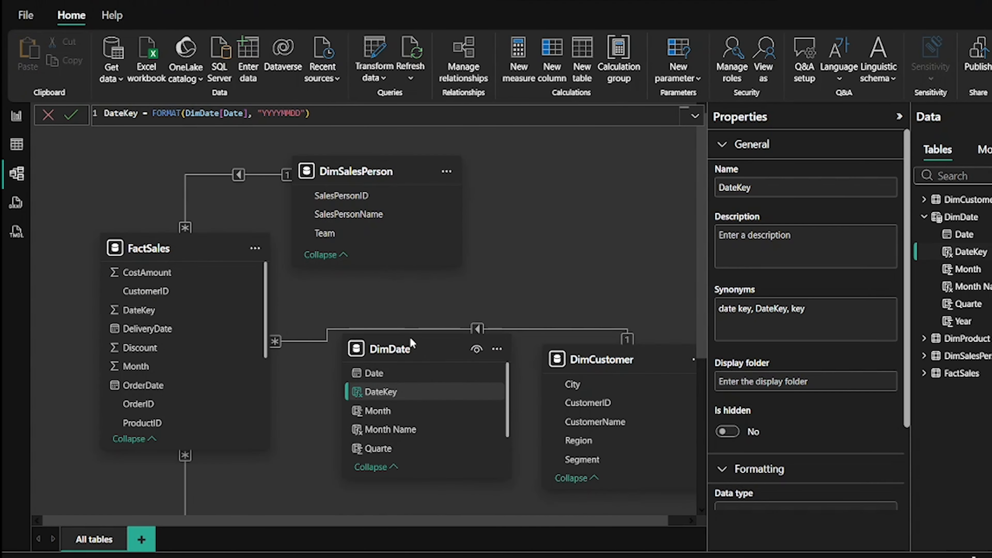
Create an active one-to-many relationship from DimDate's DateKey to FactSales' DateKey with single cross-filter direction.
left_click(379, 392)
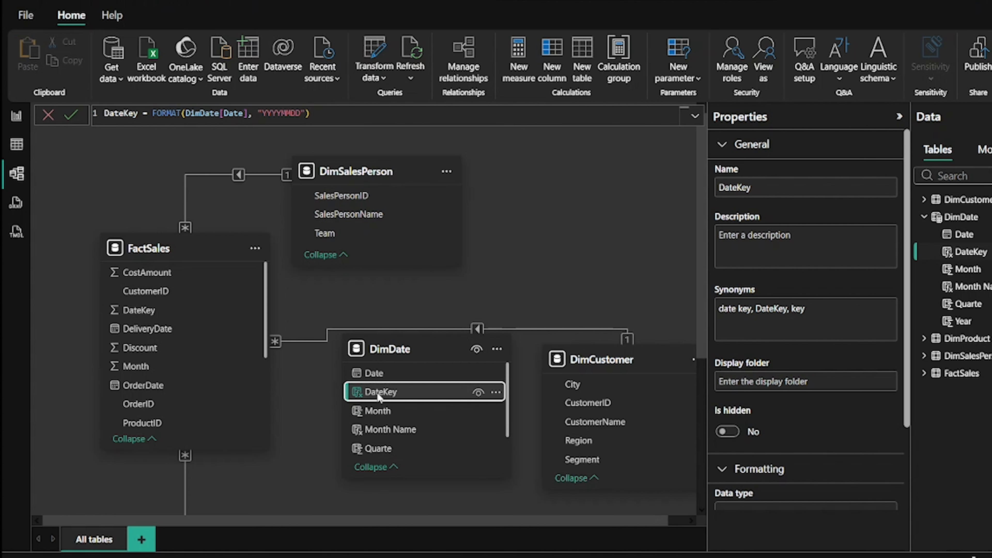
left_click_drag(379, 397, 140, 311)
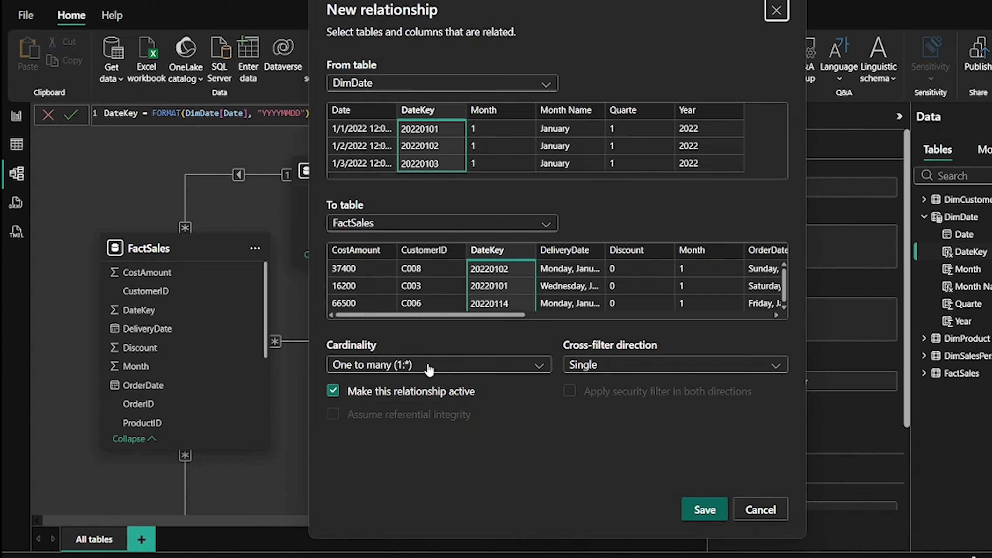
left_click(691, 513)
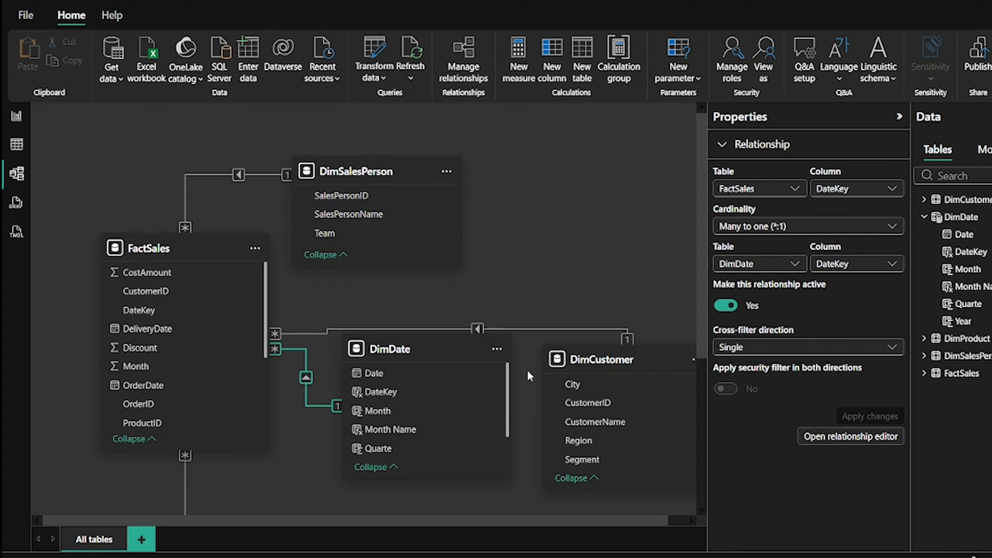
Mark DimDate as a date table using Date as its date column, and save the setting.
left_click(440, 354)
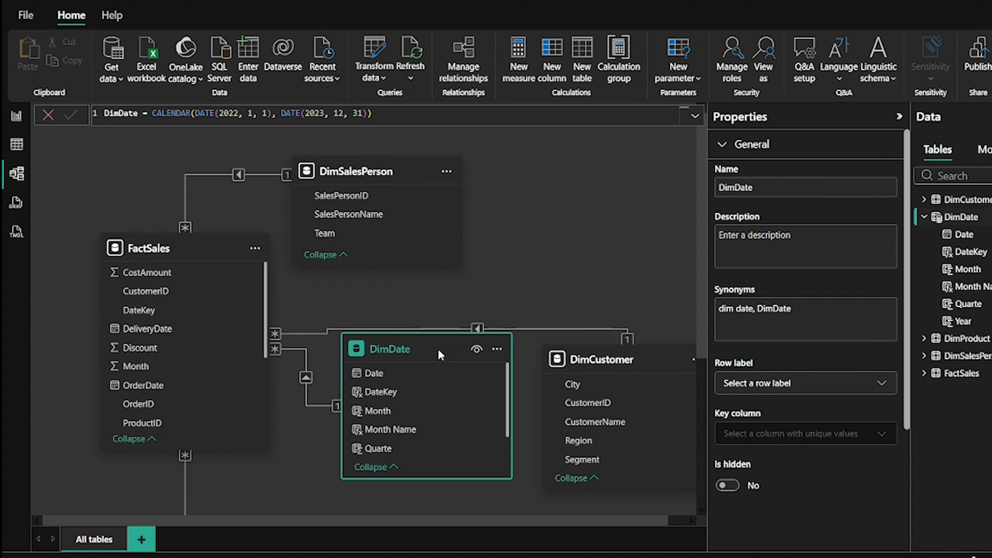
left_click(498, 350)
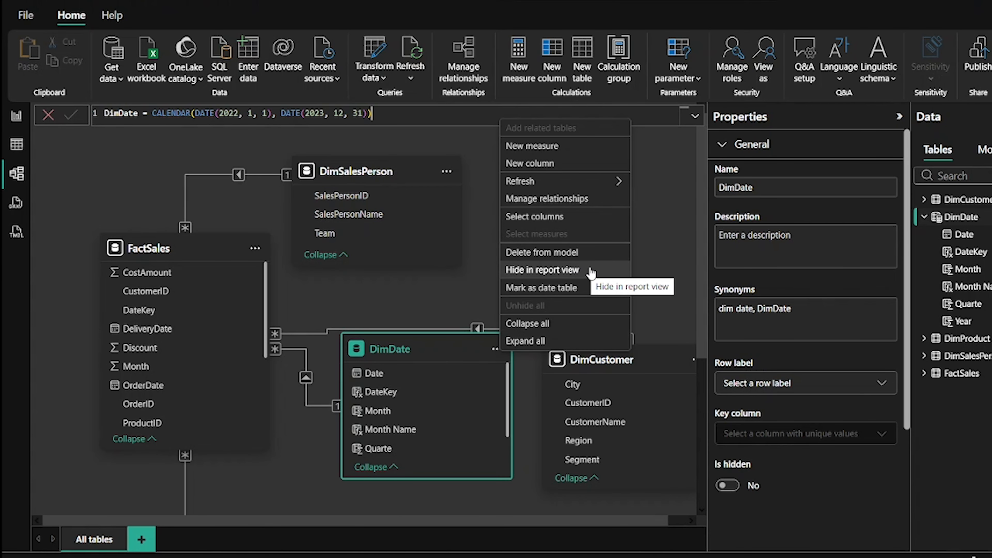
left_click(541, 287)
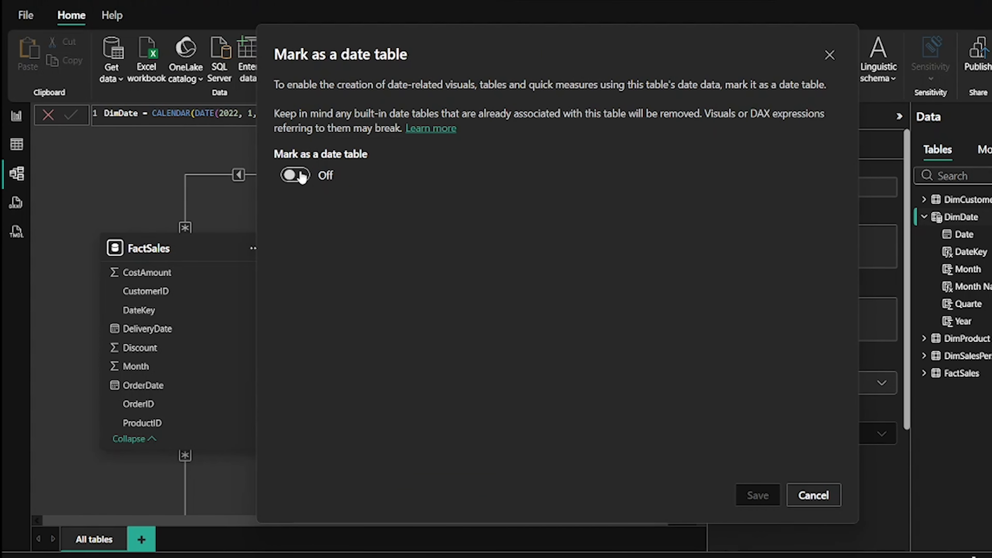
left_click(301, 175)
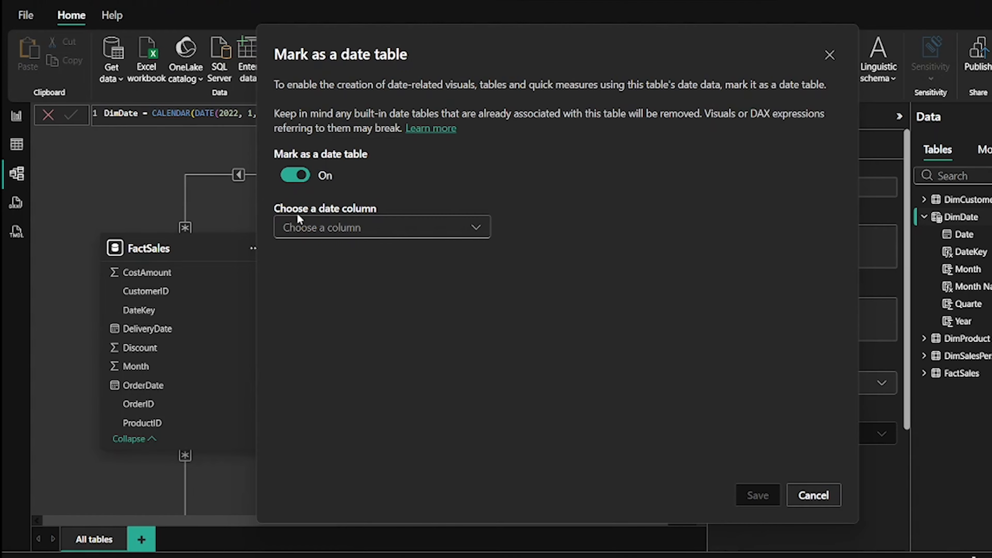
left_click(406, 228)
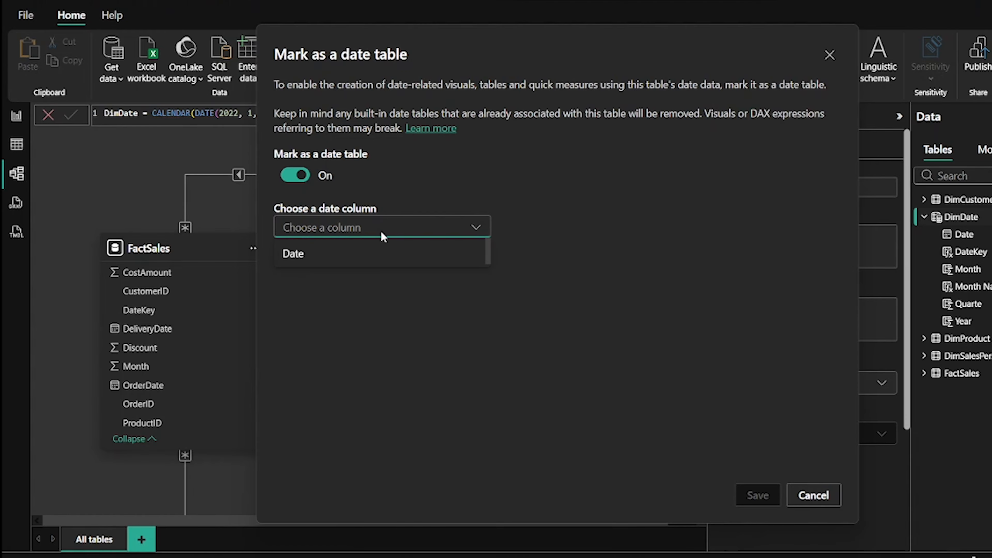
left_click(302, 255)
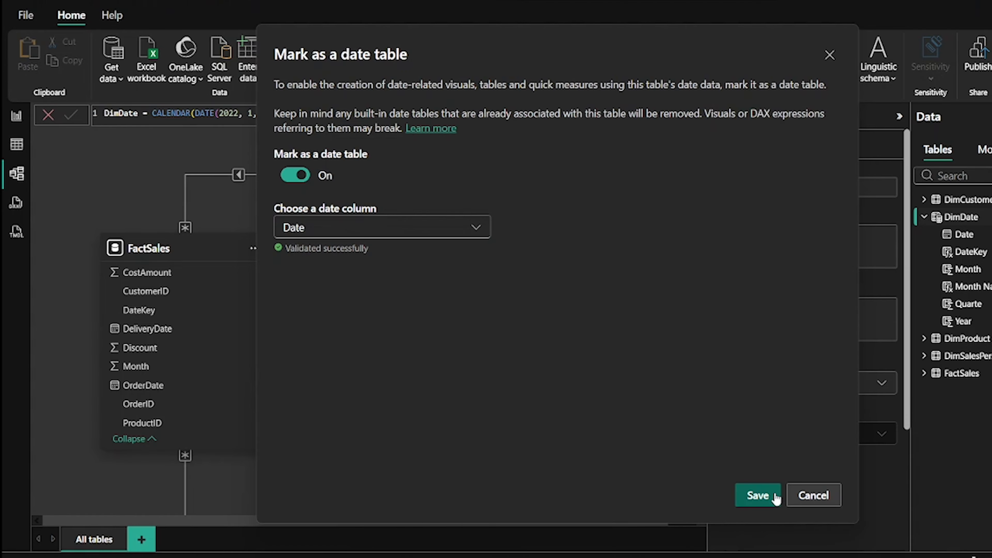
left_click(757, 496)
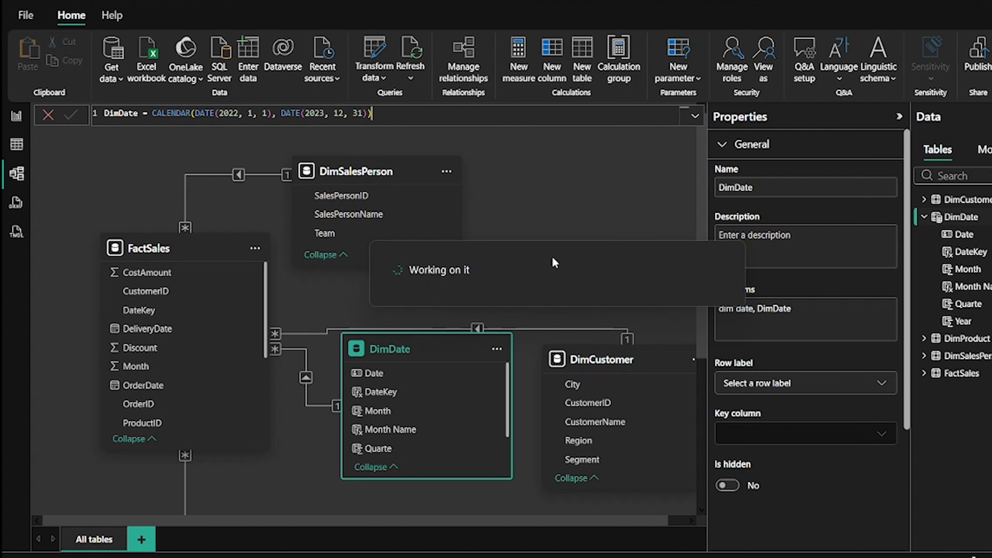